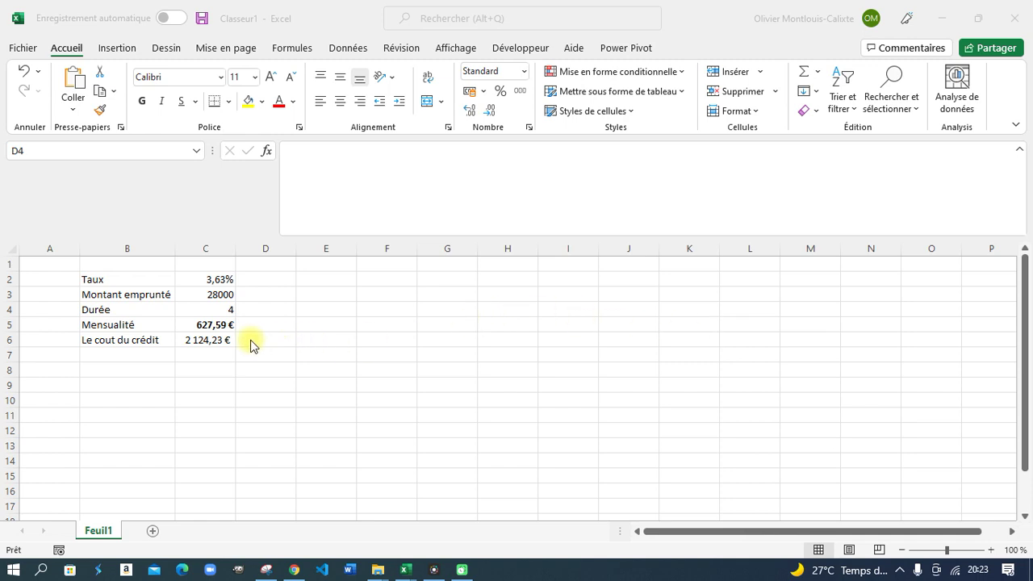
- Set the loan duration in C4 to 3, enter 4 in D4, and extend the series to 6 in F4
click(223, 310)
key(BackSpace)
click(217, 311)
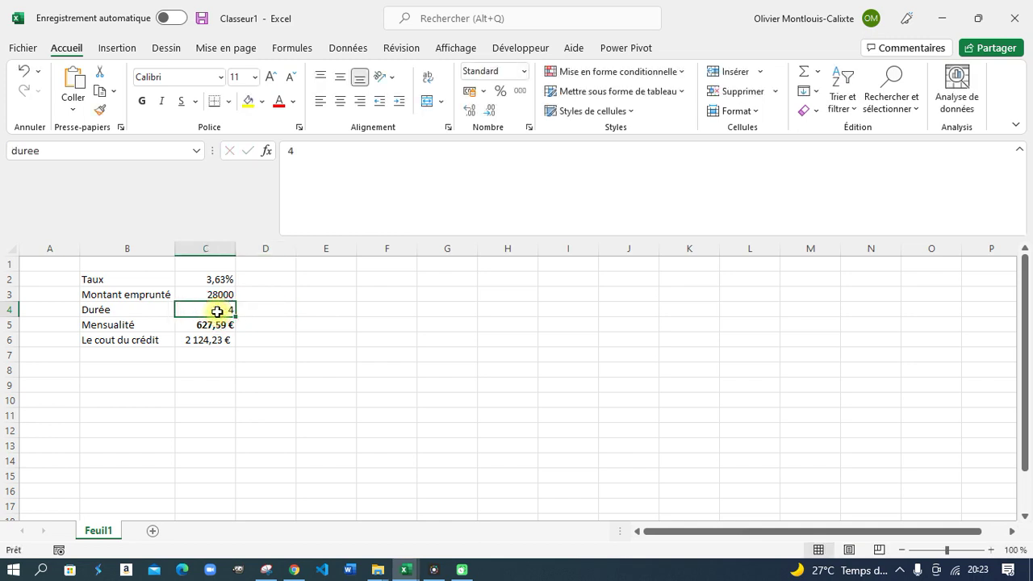
text(3)
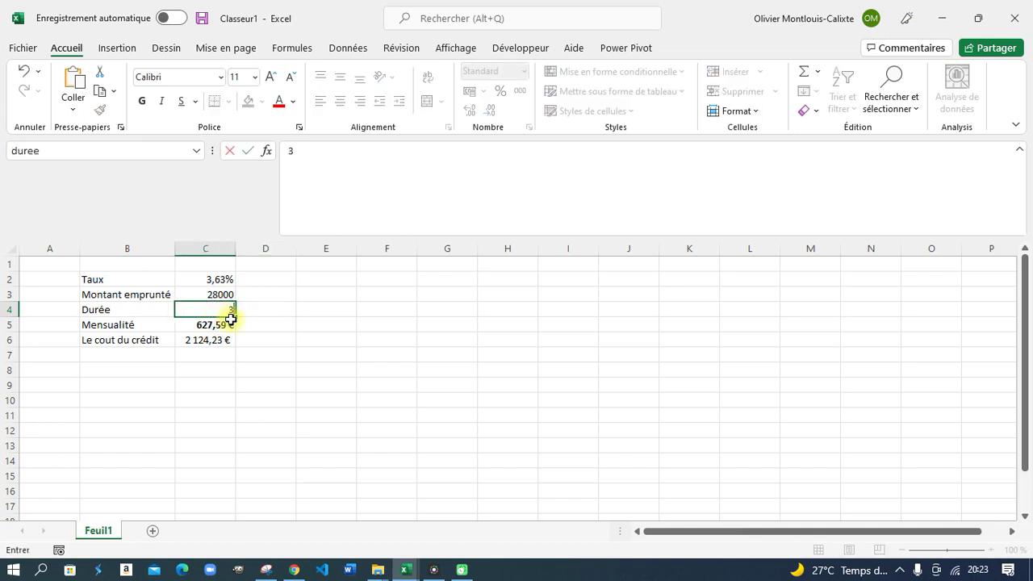
click(247, 309)
text(4)
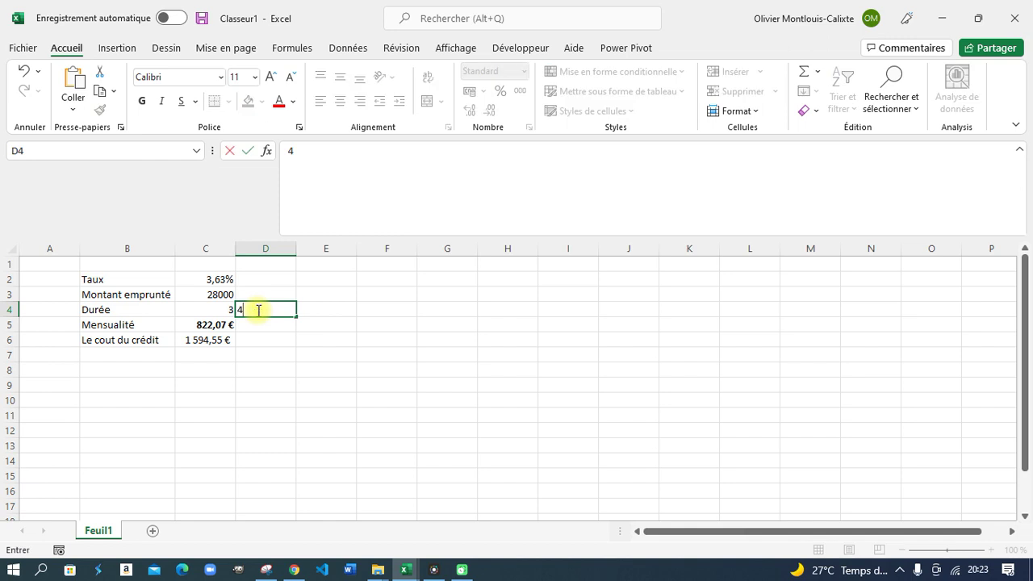
click(231, 312)
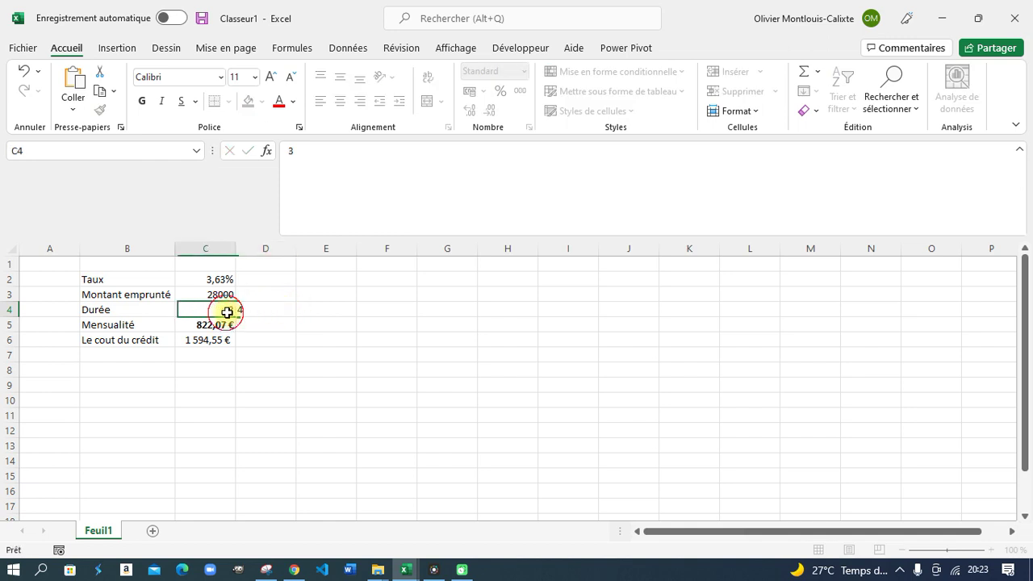
drag(219, 312, 428, 321)
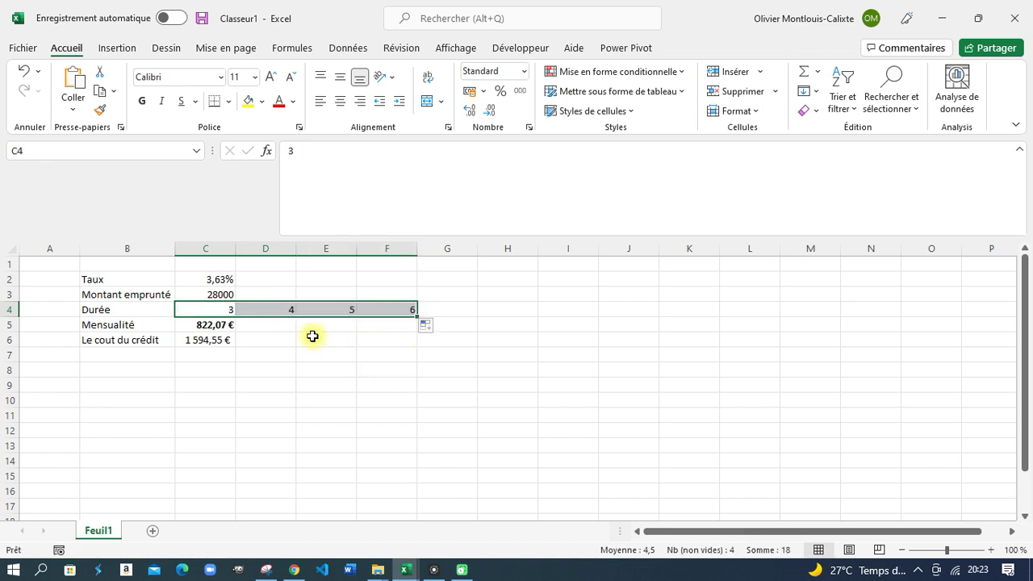
click(260, 324)
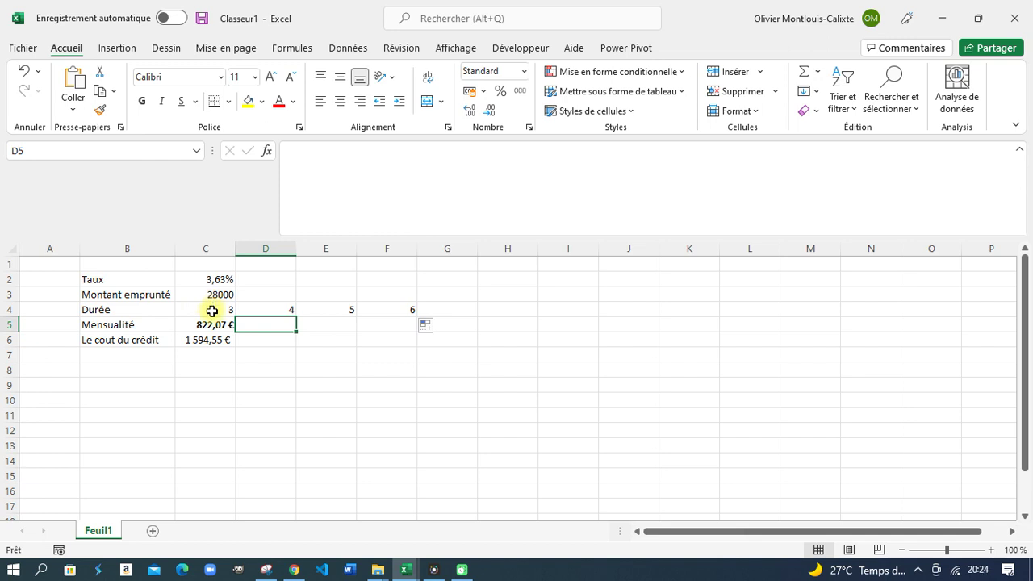
drag(211, 311, 254, 339)
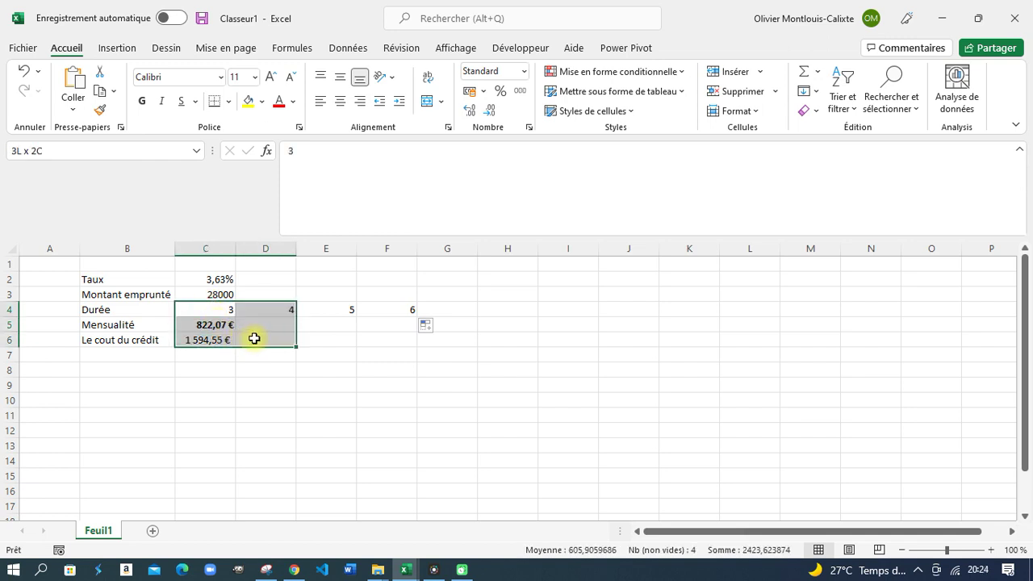
click(219, 311)
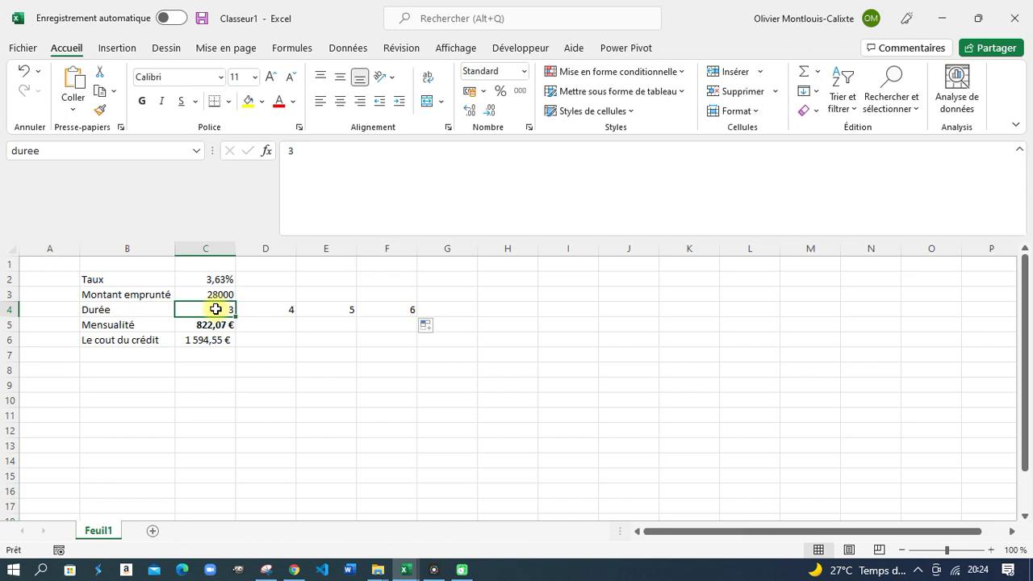
click(217, 324)
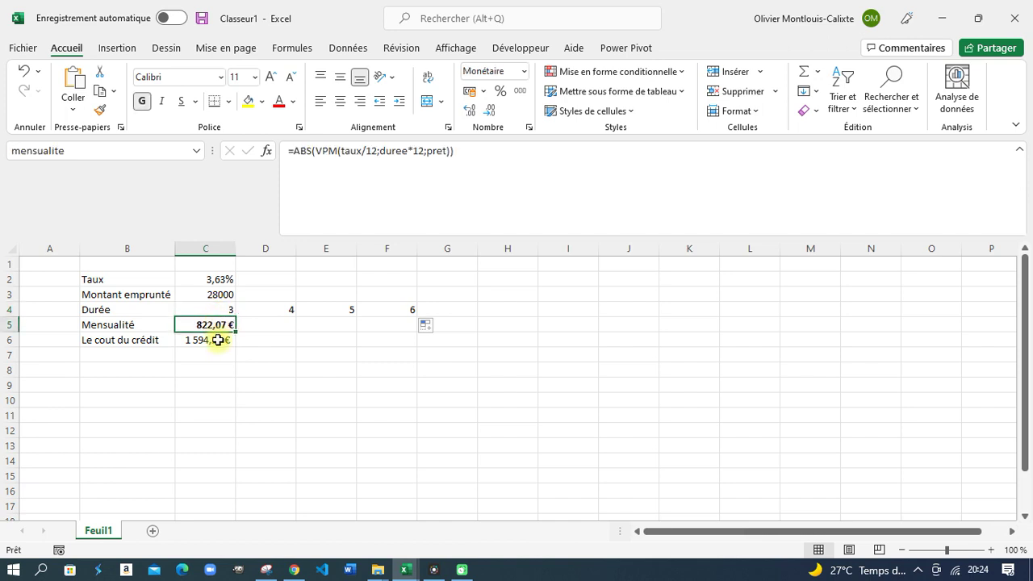
click(218, 339)
- Create a what-if data table over C4:F6 using C4 as the row input cell and no column input
drag(203, 310, 396, 343)
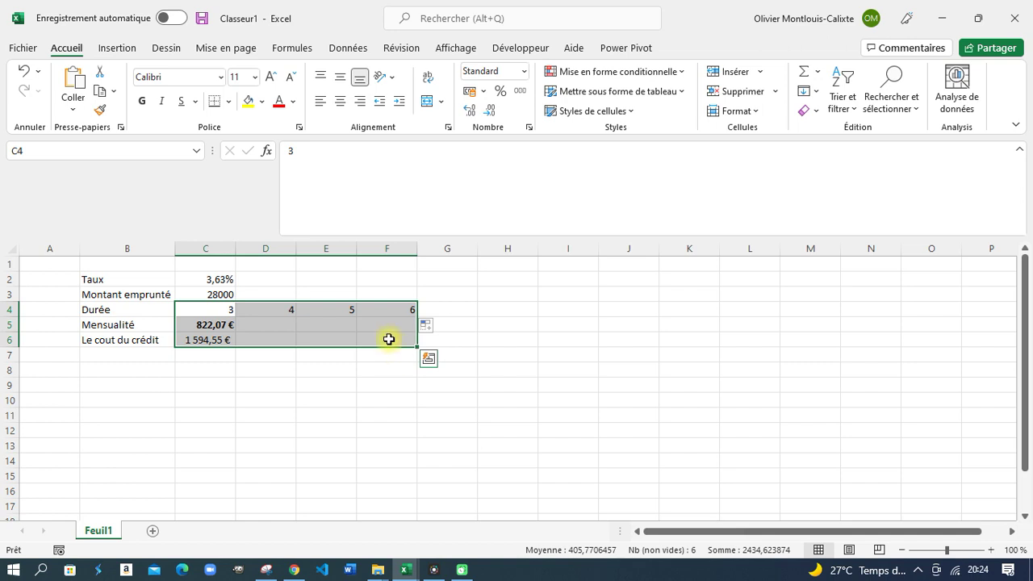
click(361, 55)
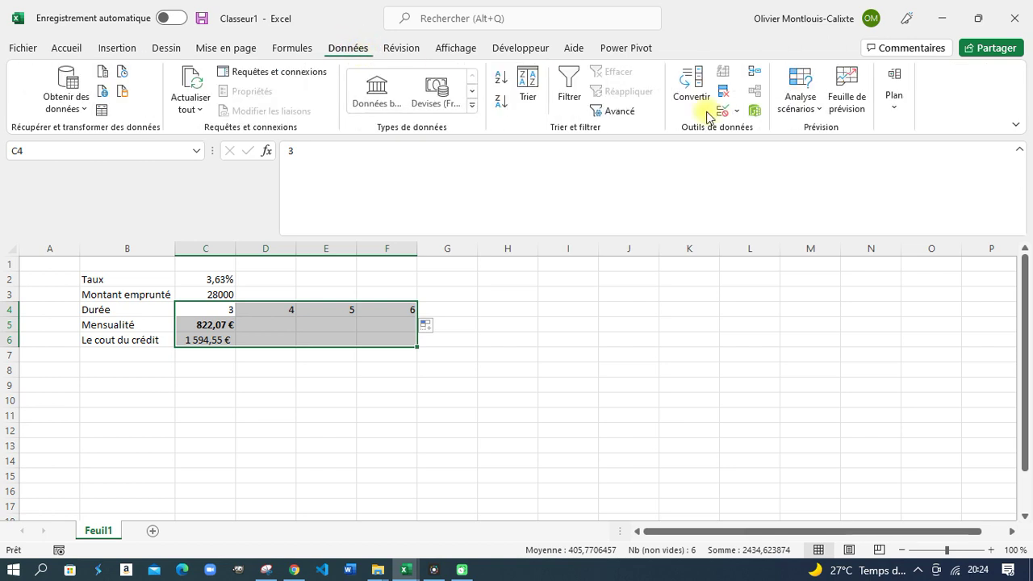
click(813, 108)
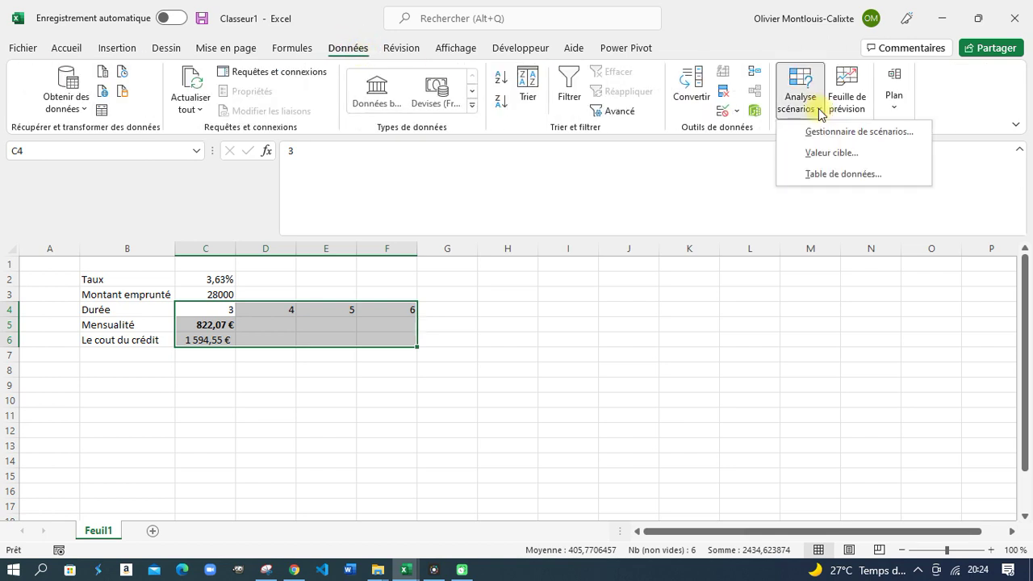
click(835, 174)
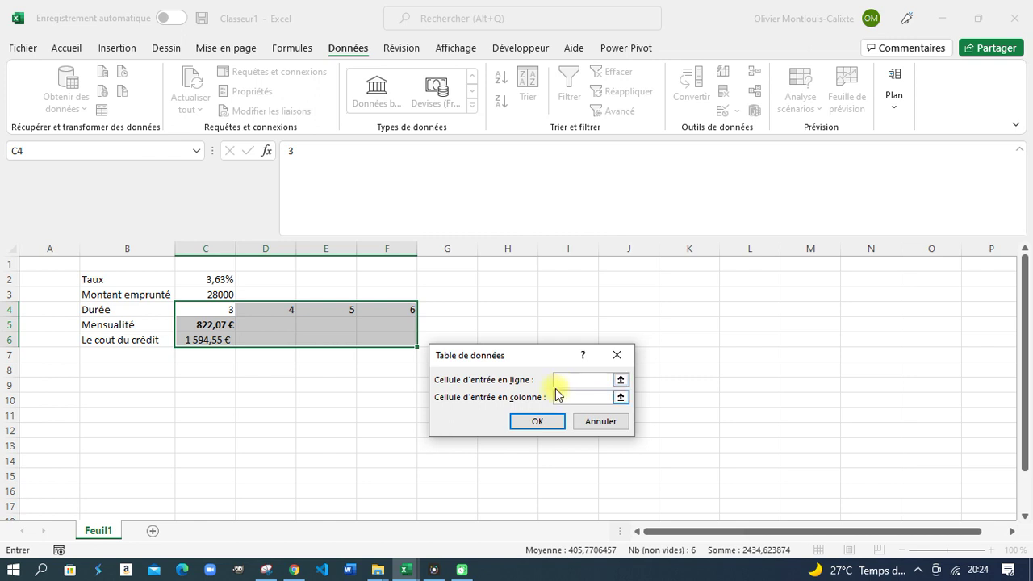
click(213, 310)
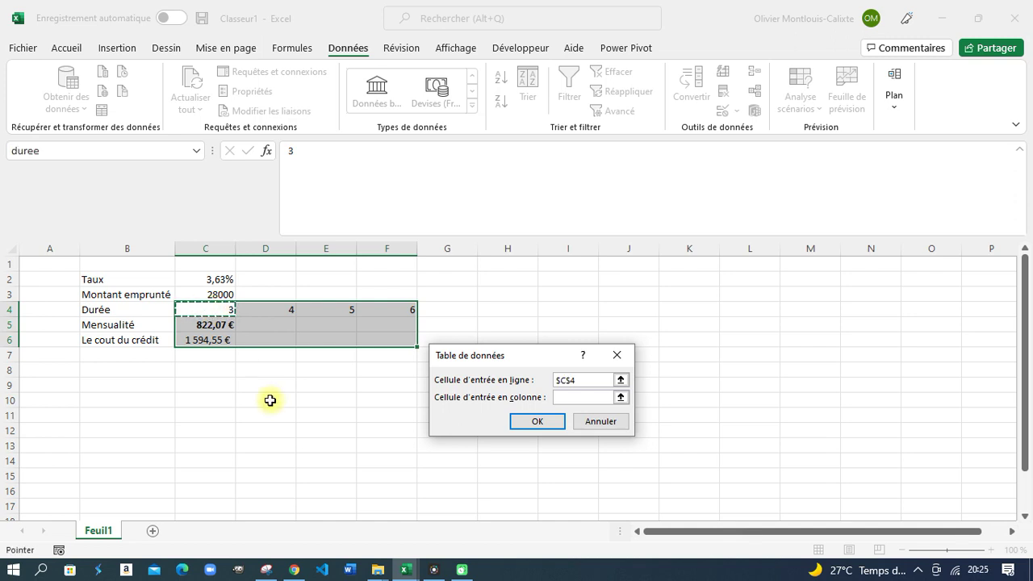
click(517, 419)
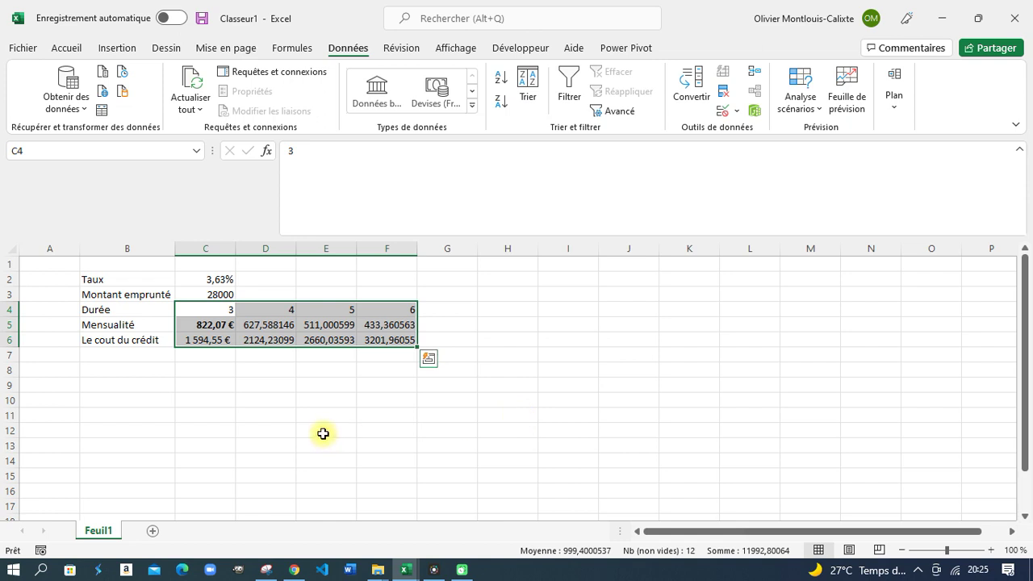
- Apply the euro accounting format to the data table results in D5:F6
drag(242, 324, 403, 342)
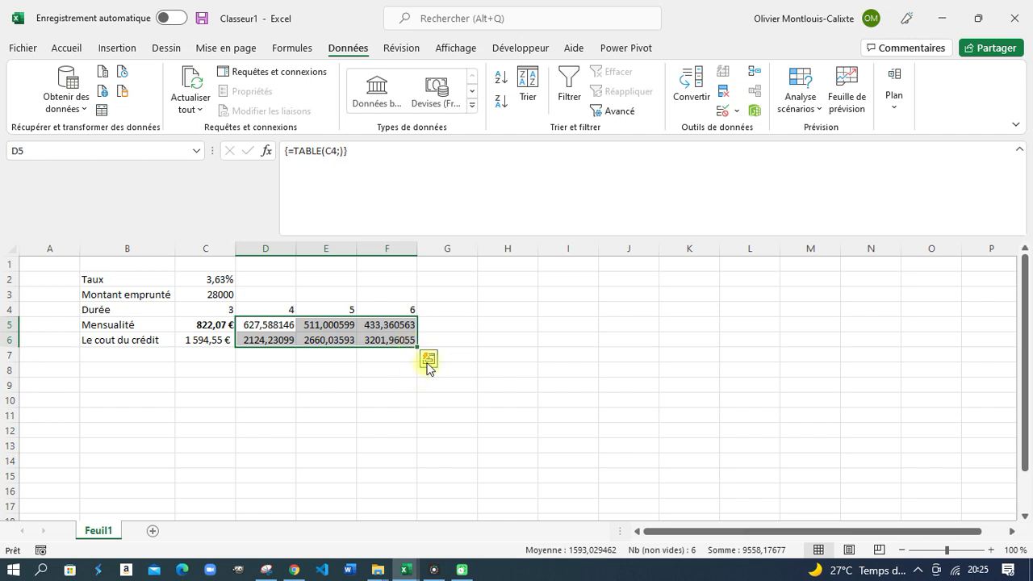
click(69, 49)
click(470, 91)
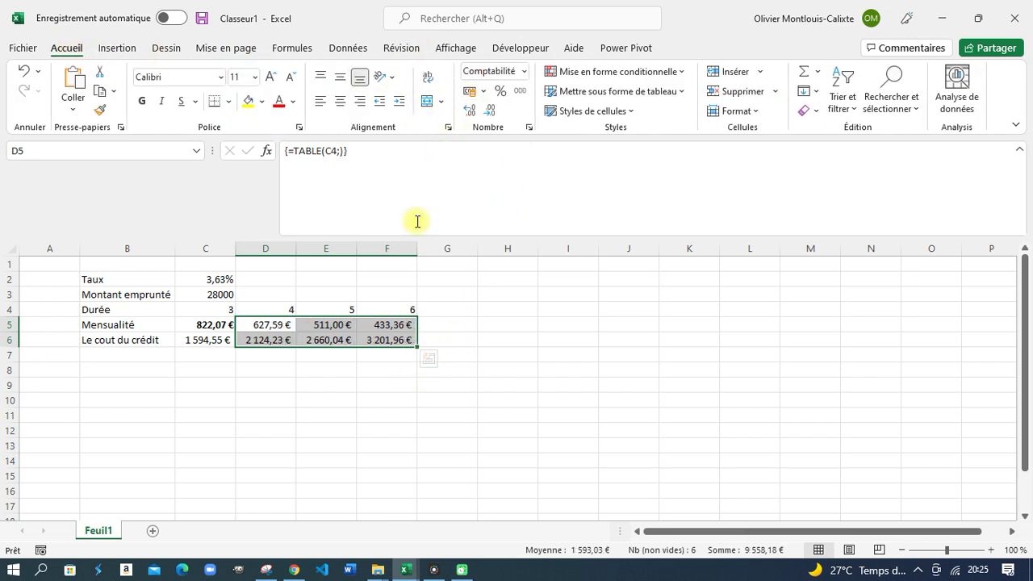
click(284, 327)
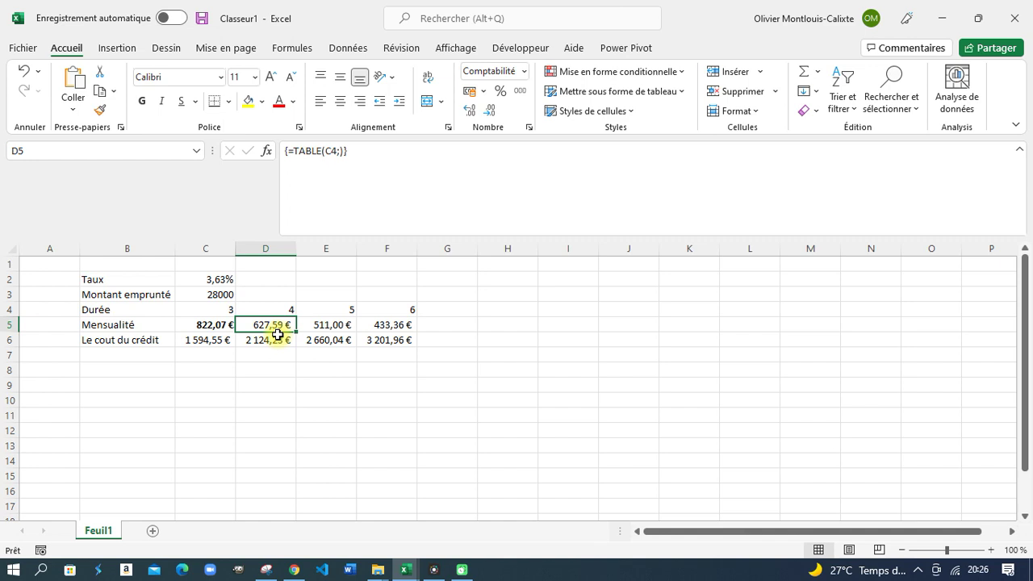
click(216, 328)
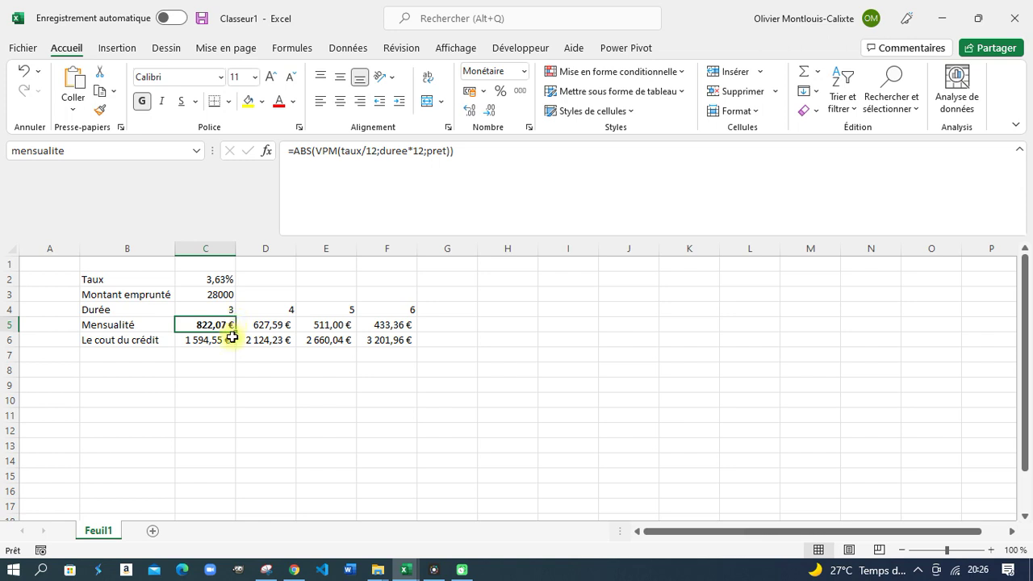
click(274, 326)
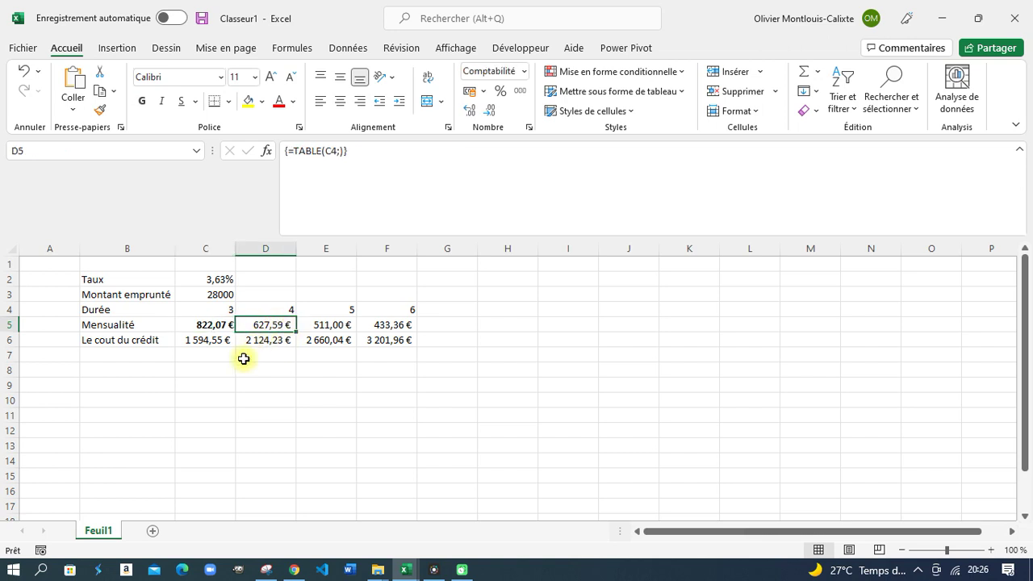
- Copy the monthly payment formula =ABS(VPM(taux/12;duree*12;pret)) from C5 into C9
click(208, 325)
click(466, 151)
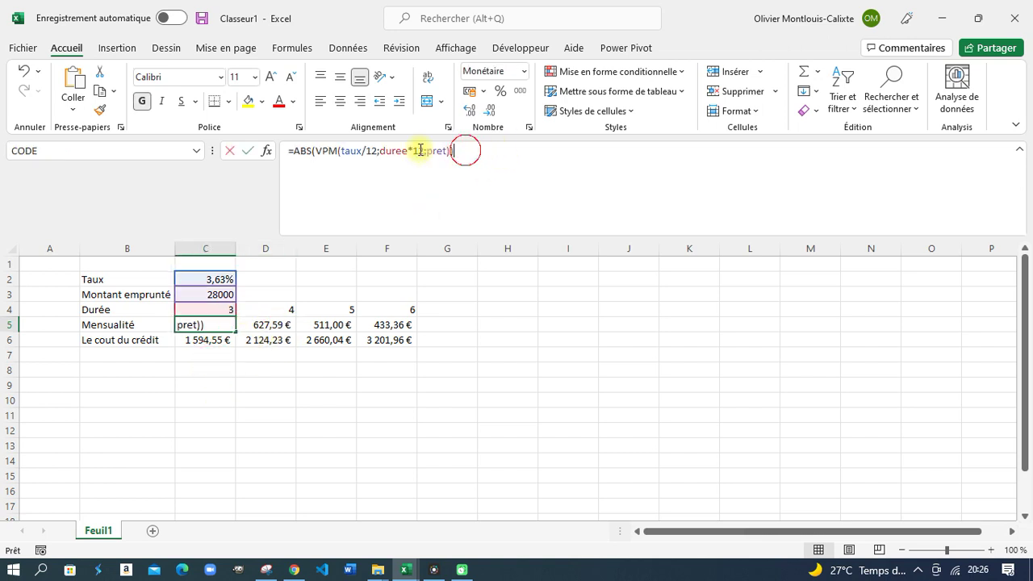
drag(420, 150, 263, 151)
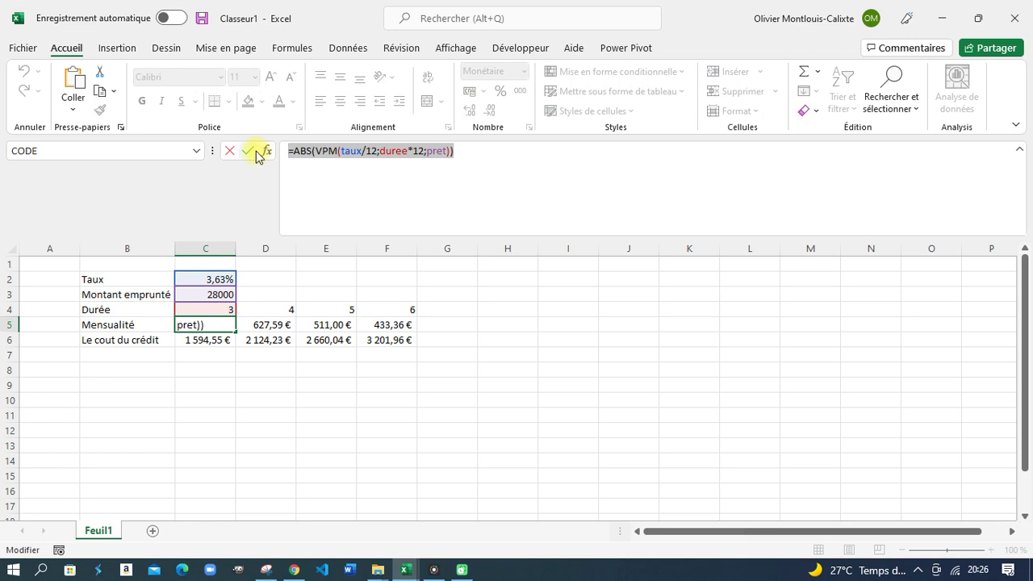
key(ctrl+c)
key(Escape)
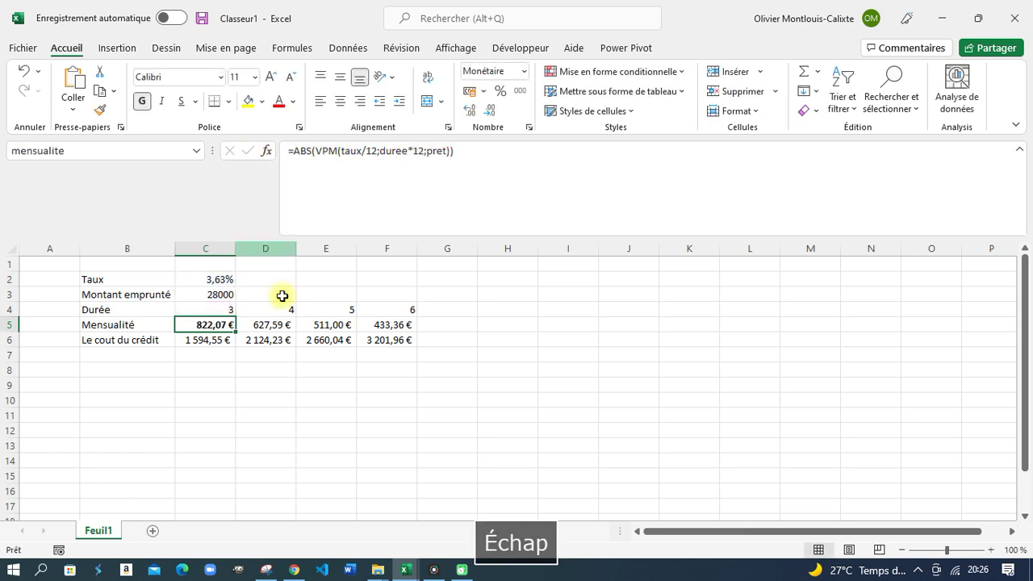
click(213, 382)
click(315, 162)
key(ctrl+v)
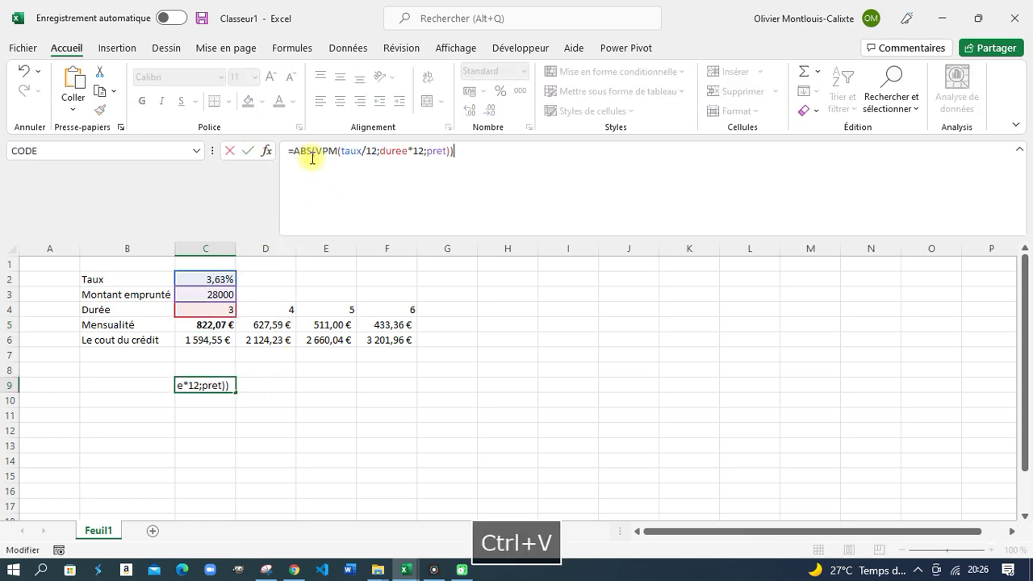
key(Return)
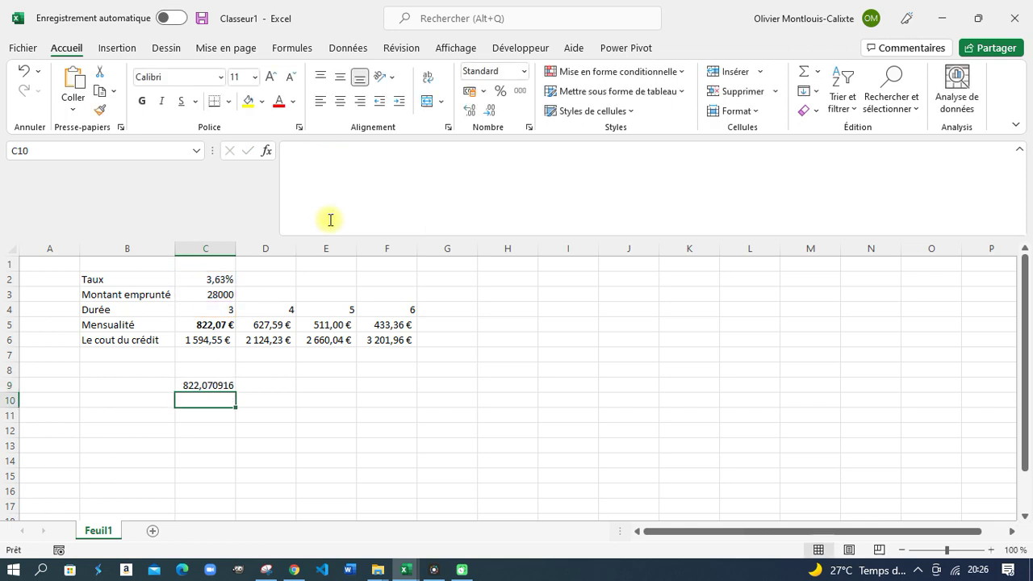
- Apply the euro accounting format to the monthly payment in C9
click(221, 384)
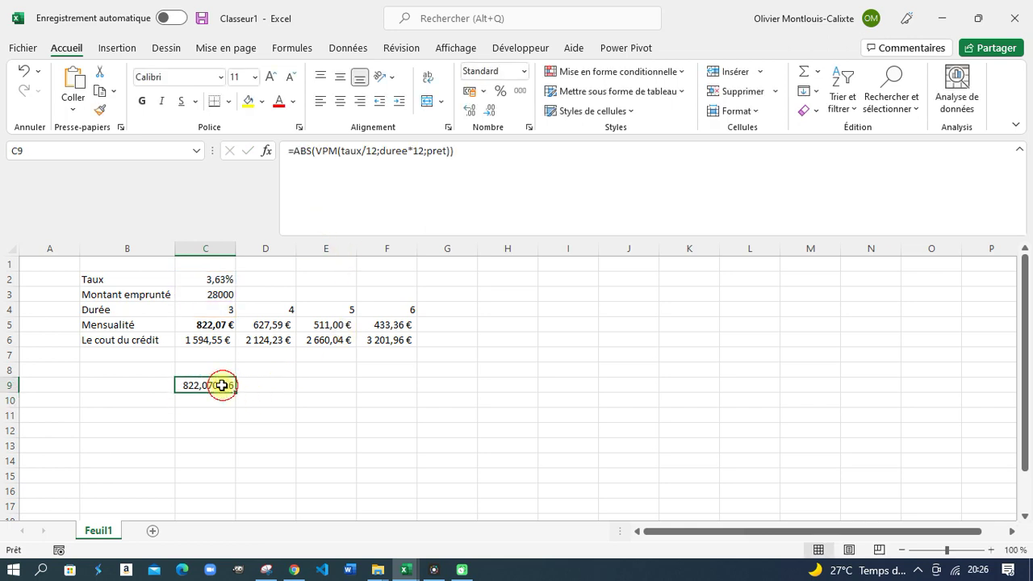
click(473, 92)
click(272, 384)
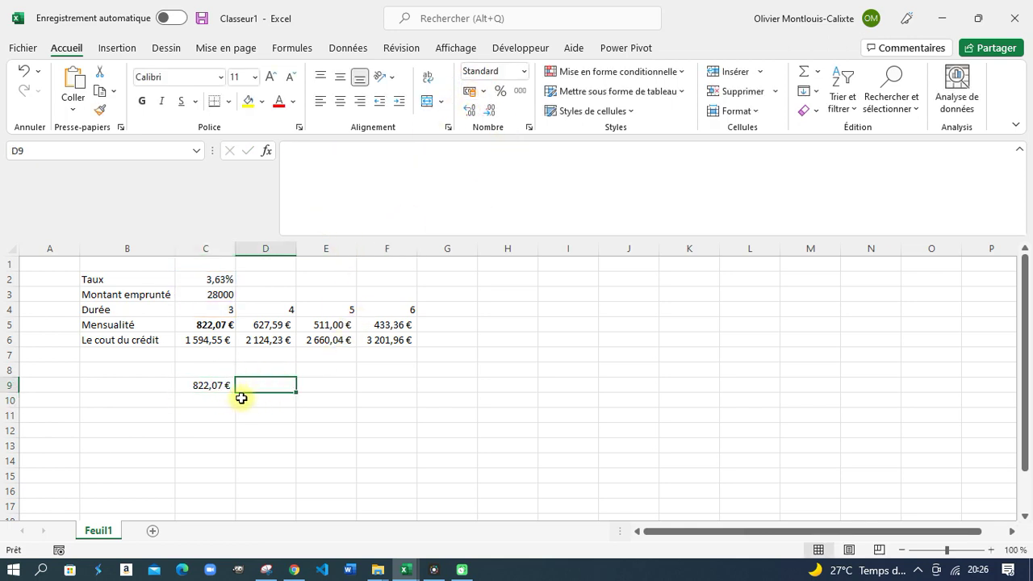
click(211, 403)
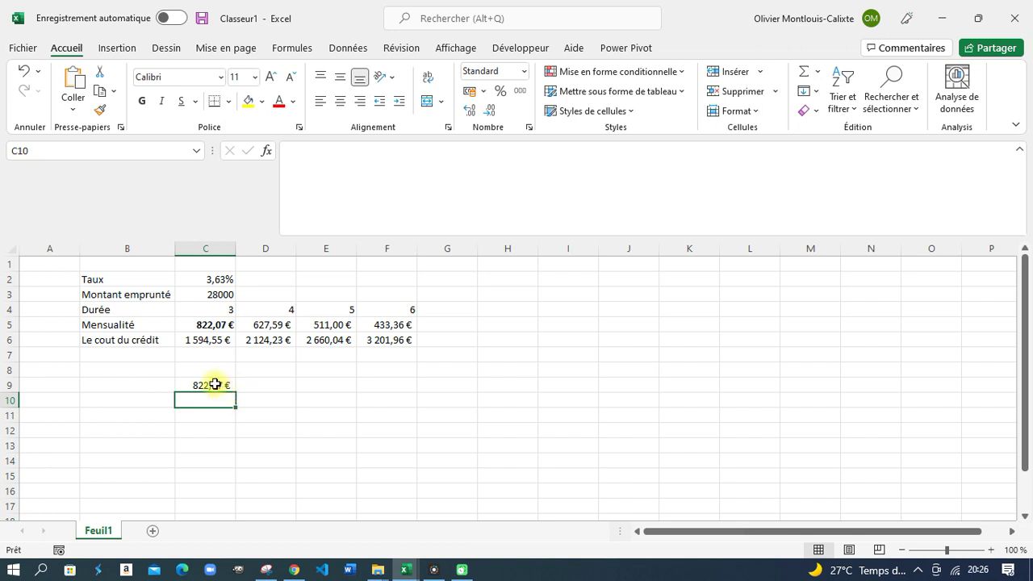
click(214, 385)
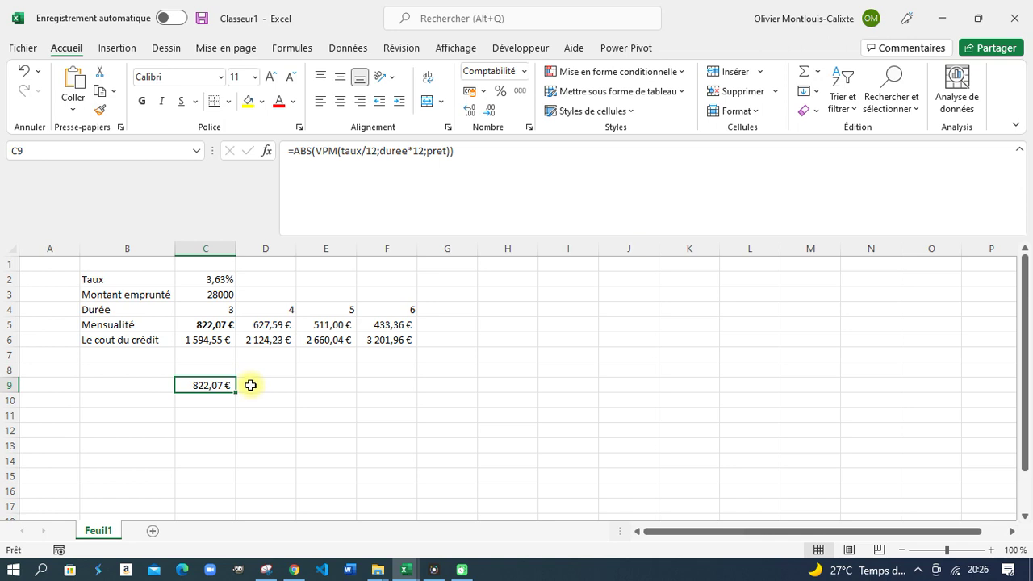
- Fill D9:G9 with the durations 3, 4, 5 and 6 as the header row beside the payment formula
click(251, 386)
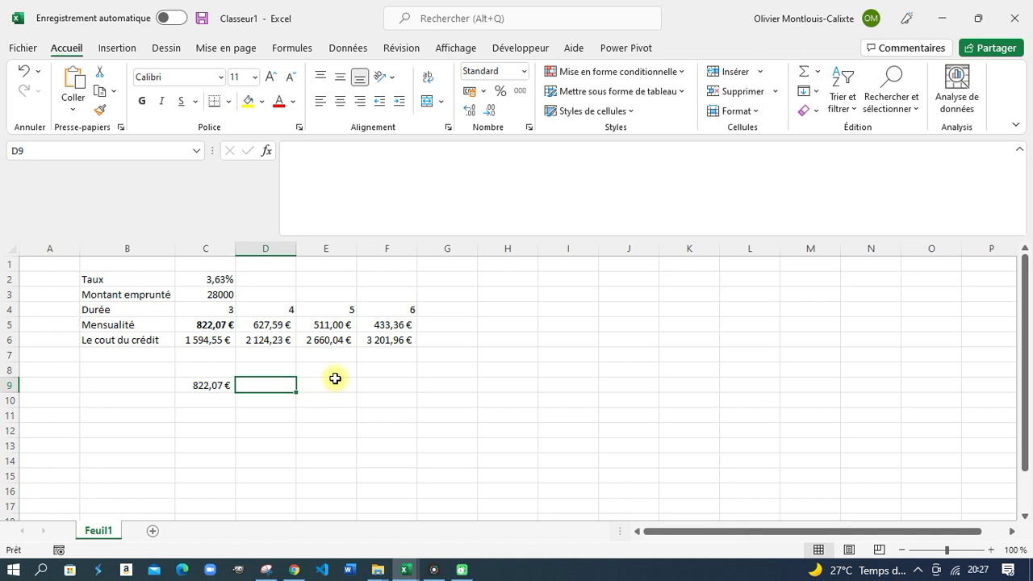
text(3)
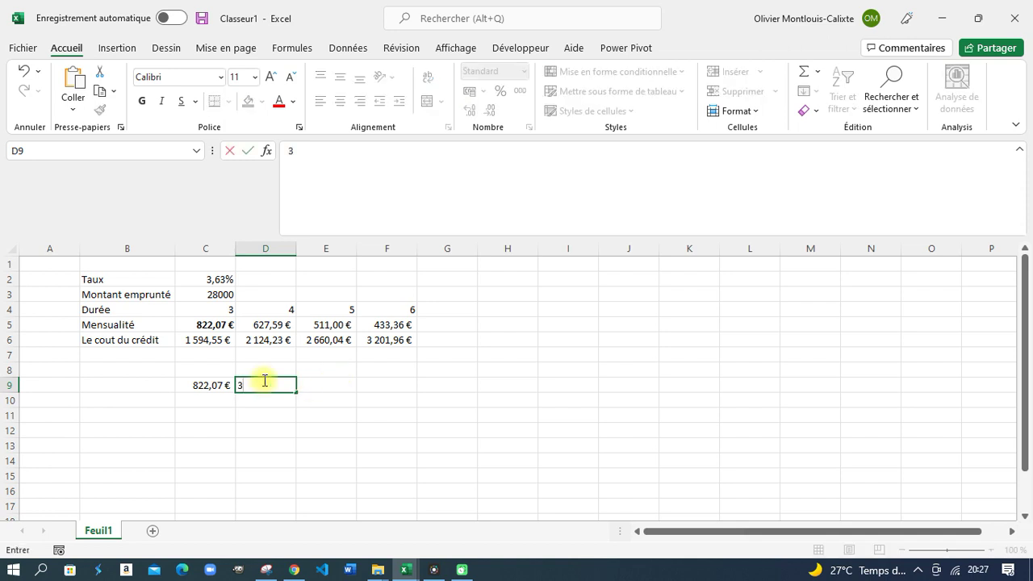
click(309, 381)
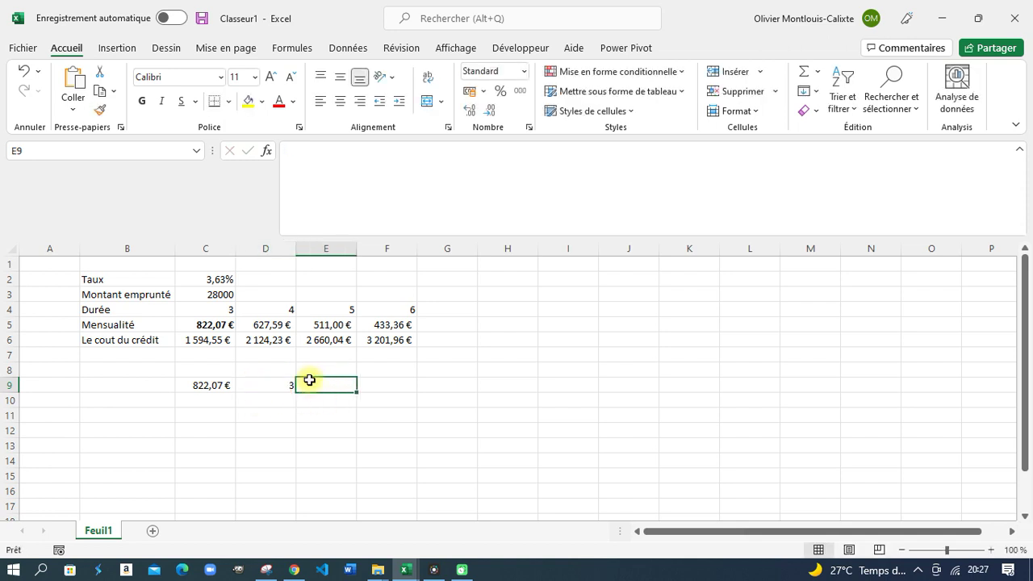
text(4)
key(ctrl+Return)
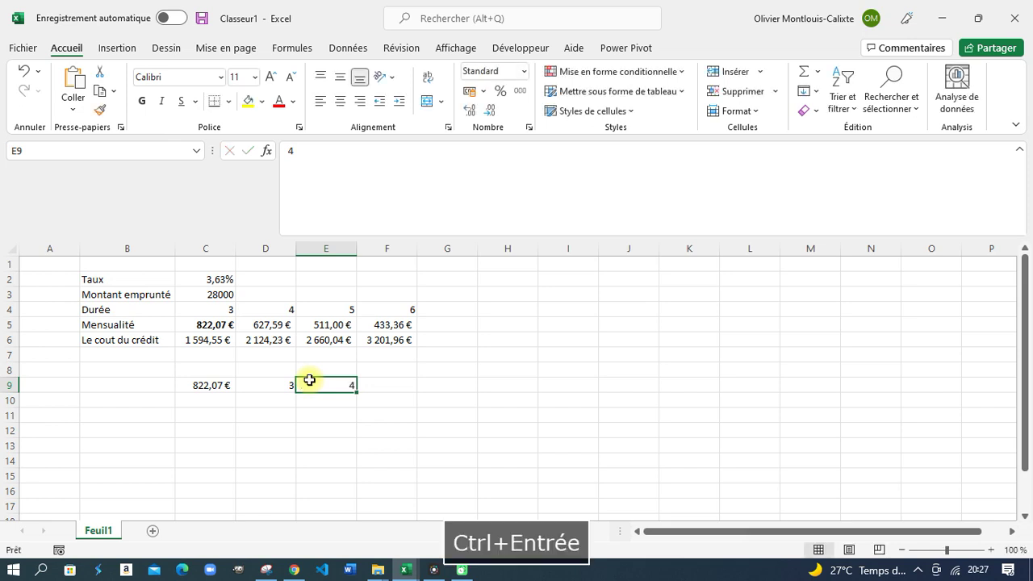
drag(283, 385, 481, 399)
- Enter the rate 3,60% in C10, using the percentage format
click(213, 402)
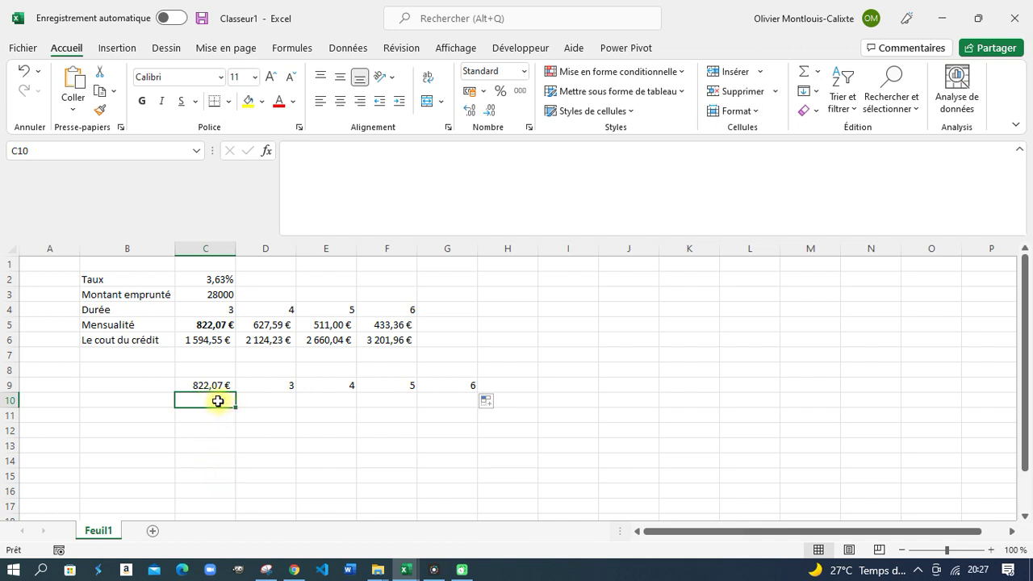
text(3,60)
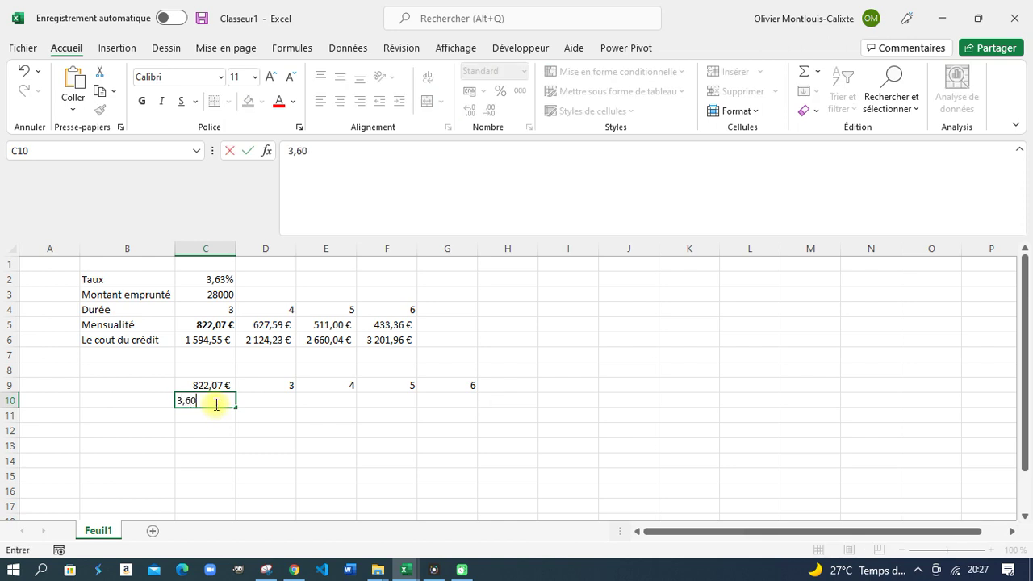
click(213, 417)
click(218, 403)
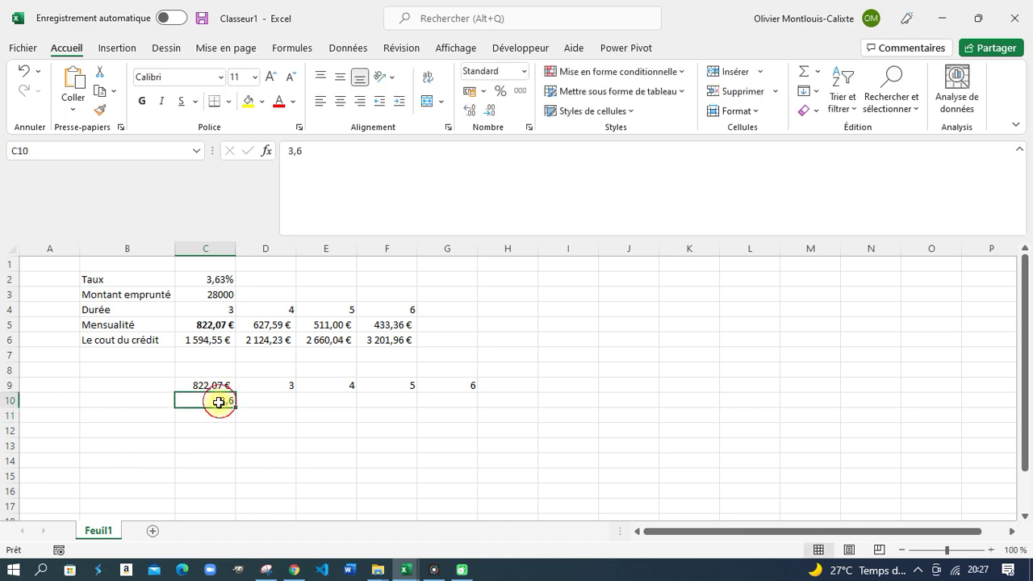
click(500, 91)
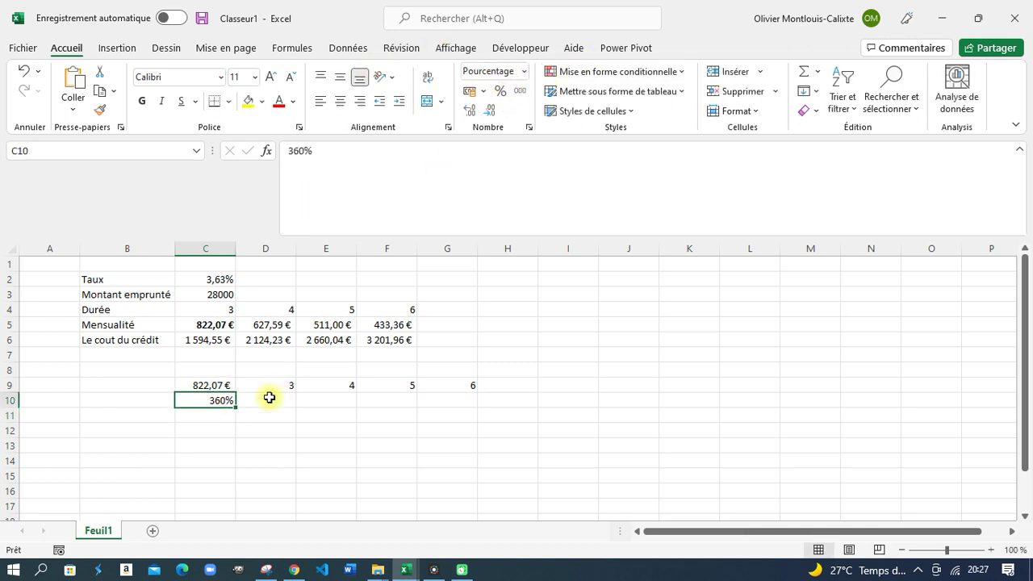
text(3)
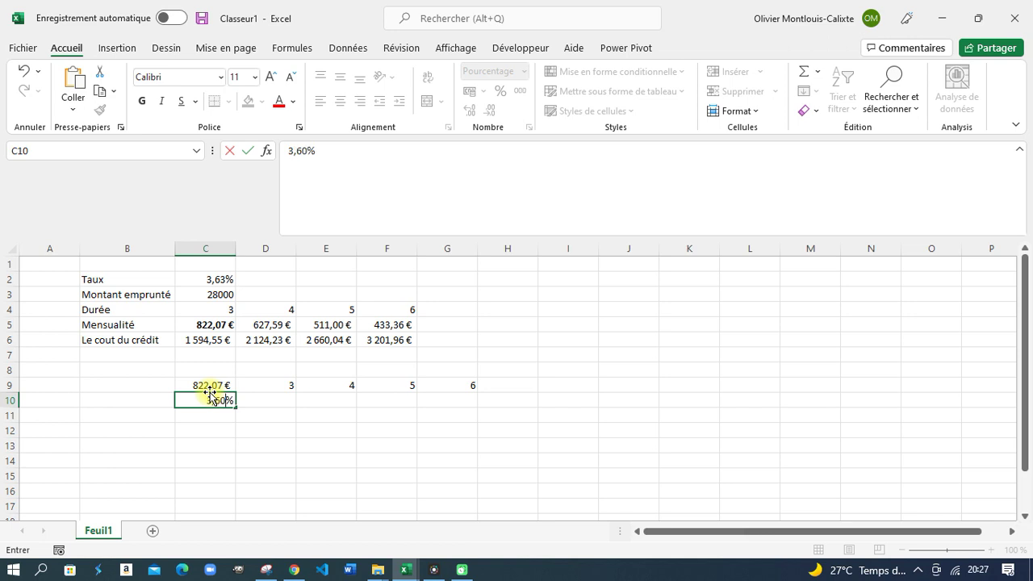
text(,60%)
key(Return)
- Show the rate in C10 with two decimal places
click(220, 398)
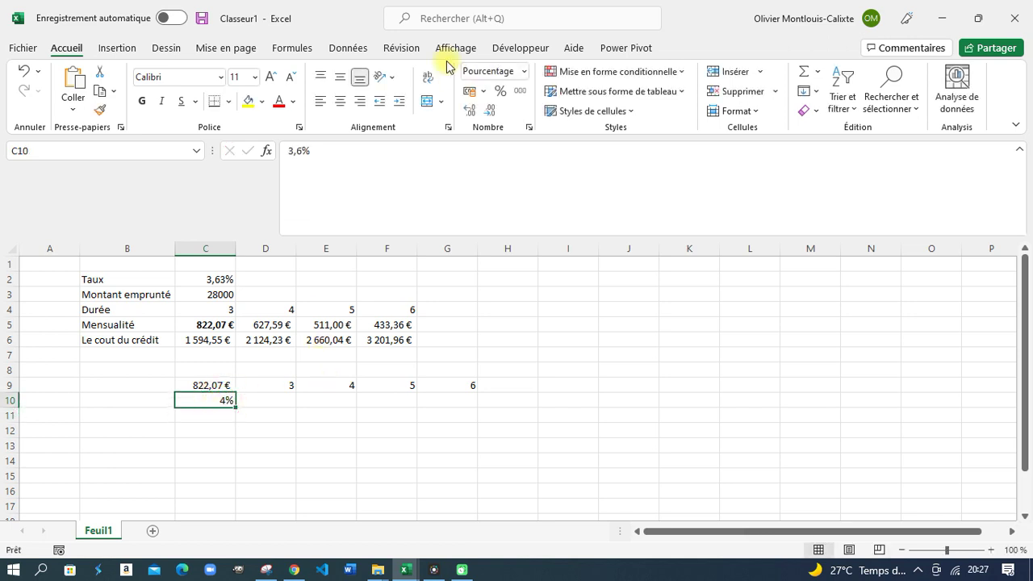
click(469, 111)
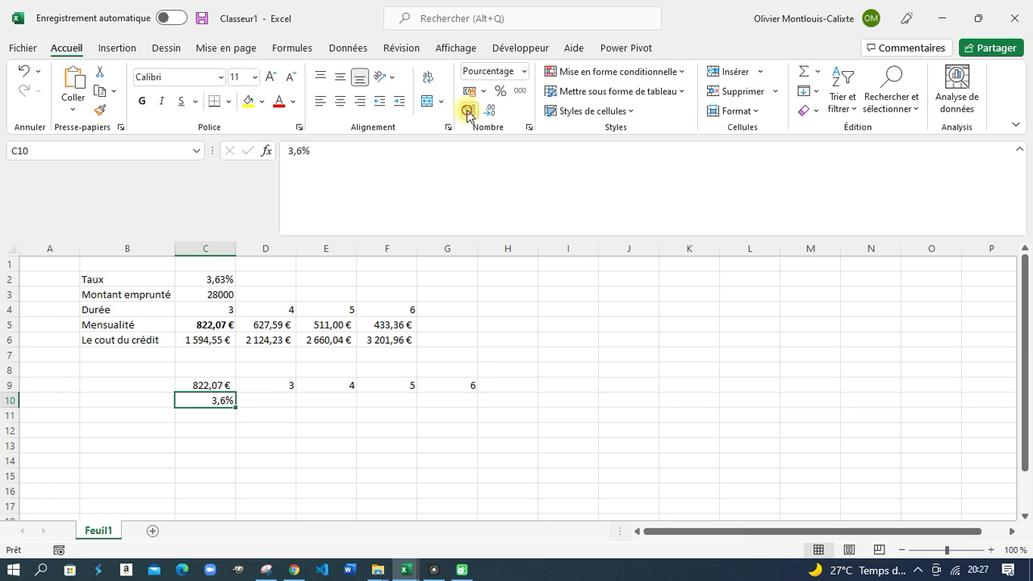
click(469, 111)
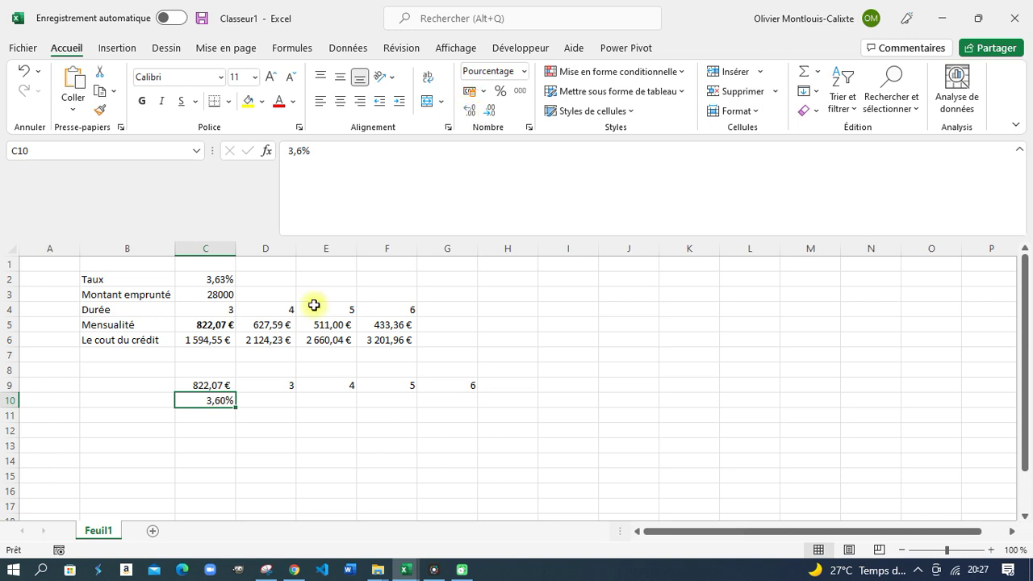
- Enter 3,61% in C11 and extend the rate series in 0,01% increments down to 3,69% in C19
click(221, 416)
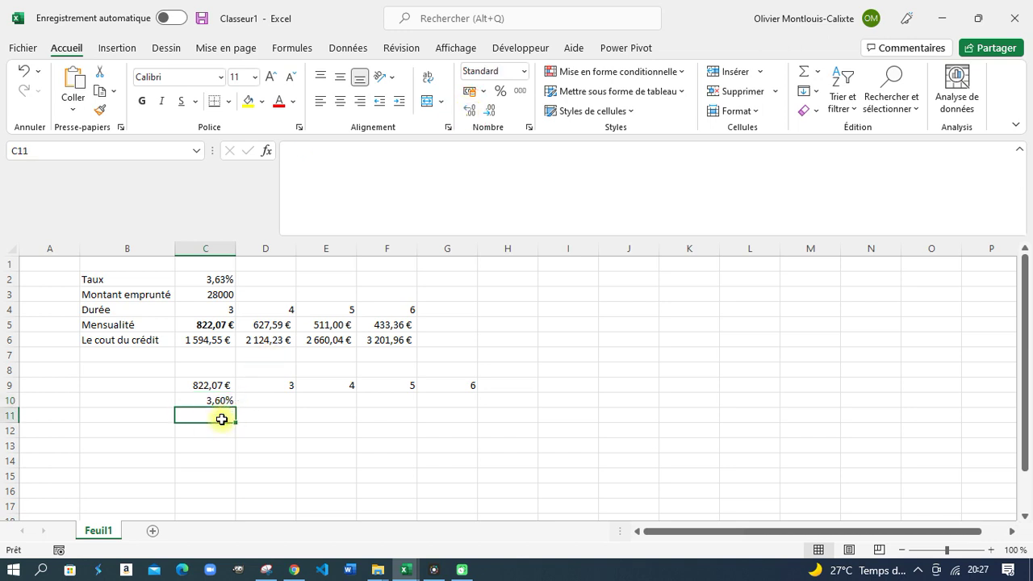
click(224, 401)
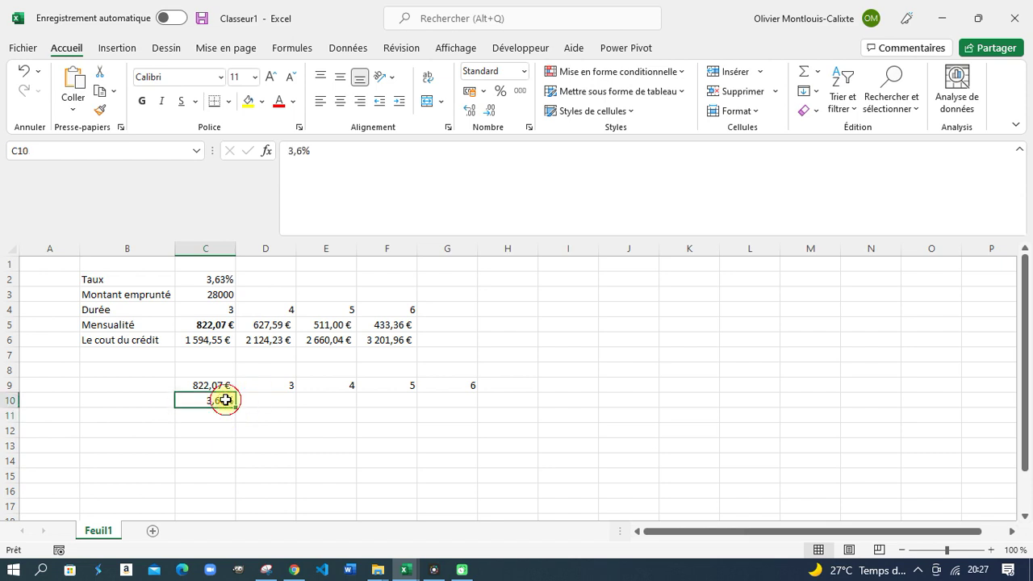
drag(231, 416, 232, 419)
click(227, 420)
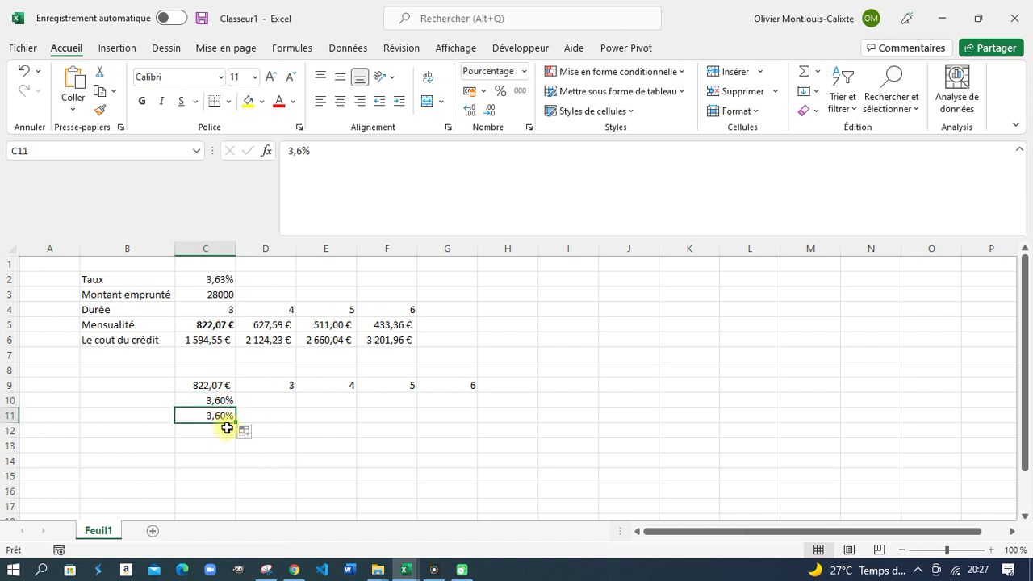
text(3)
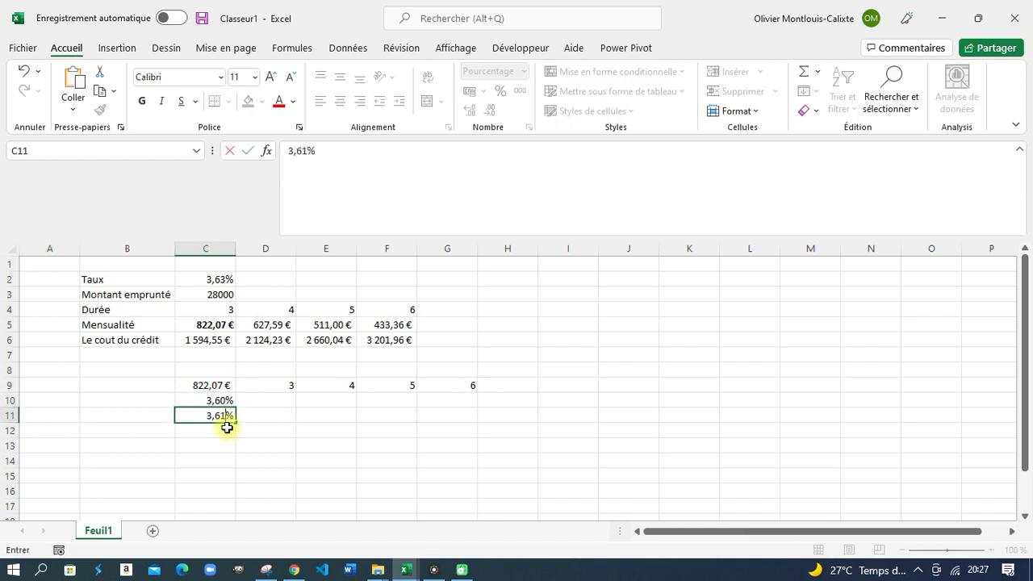
key(Return)
drag(213, 400, 227, 492)
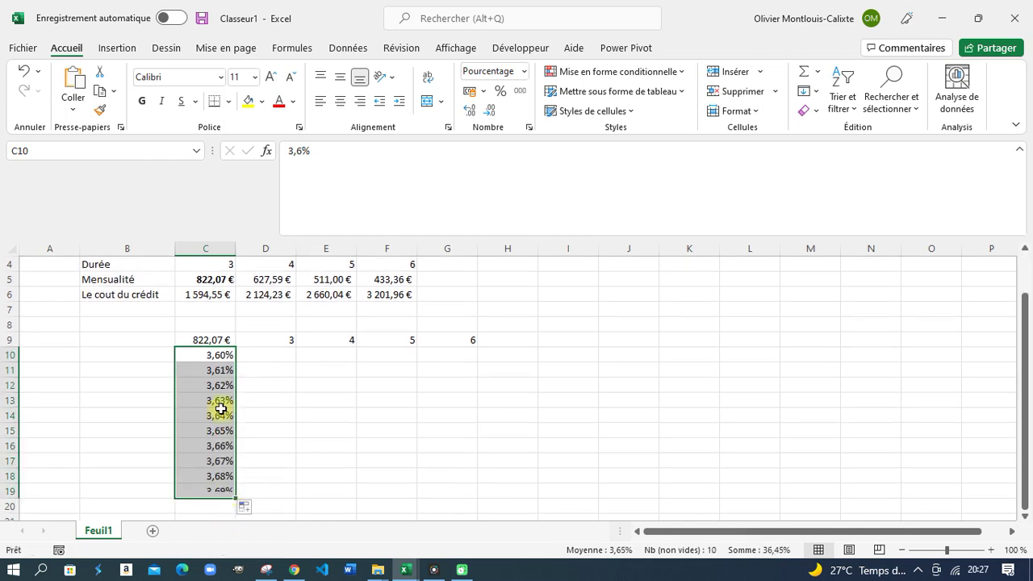
- Open the what-if Data Table settings for the range C9:G19, with the payment formula in its corner
click(225, 340)
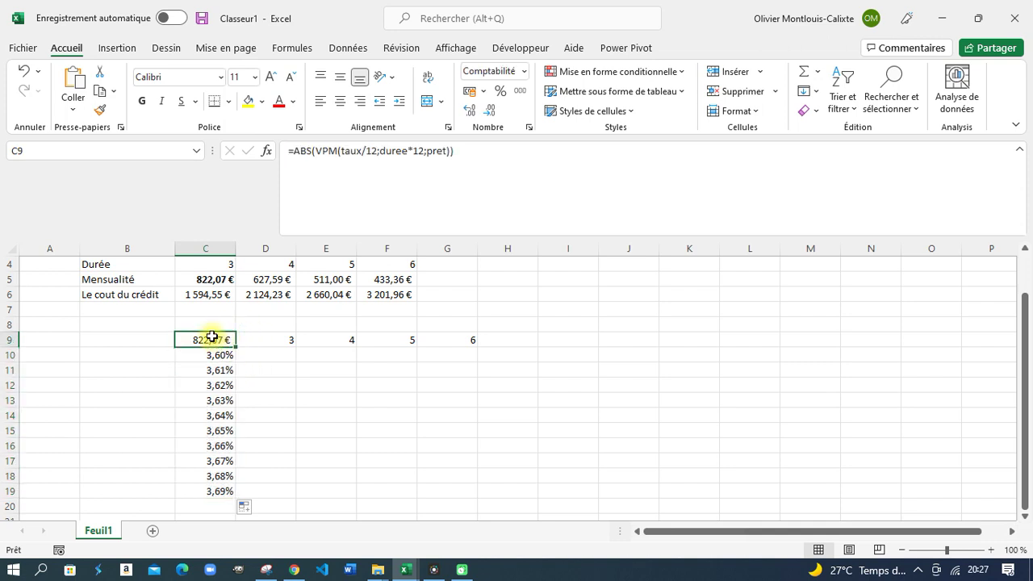
scroll(272, 362, up, 1)
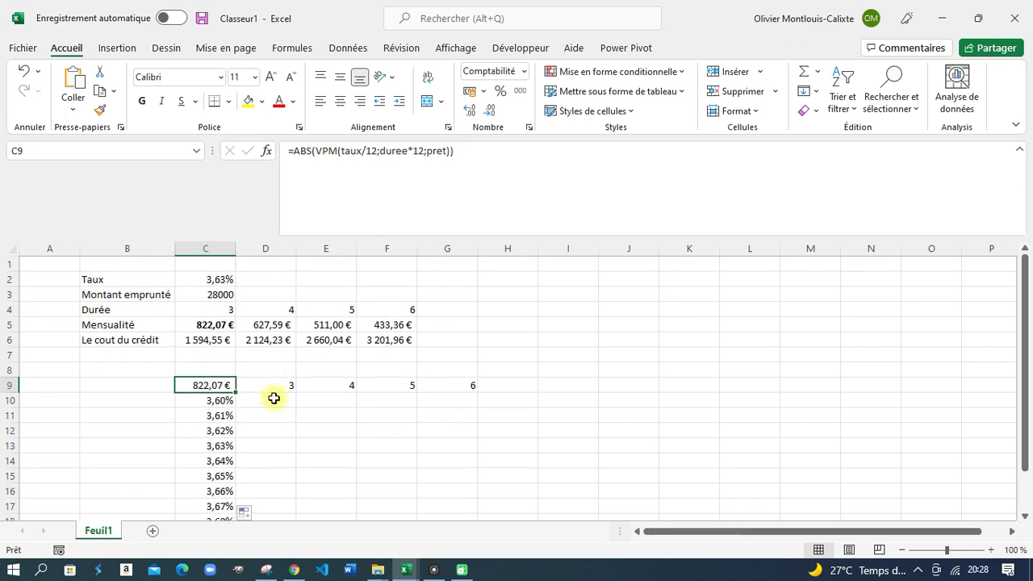
scroll(272, 396, down, 1)
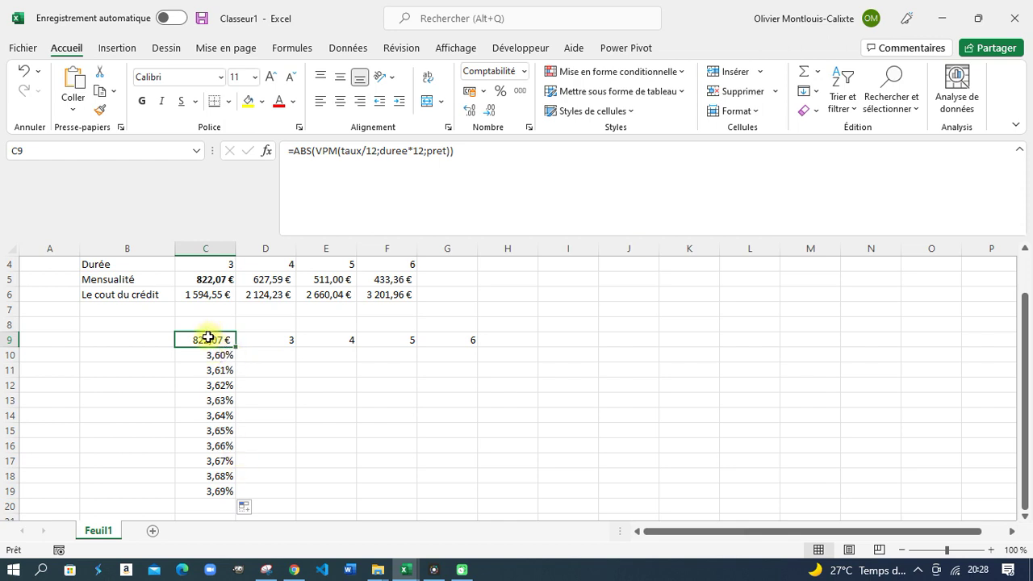
drag(208, 337, 437, 488)
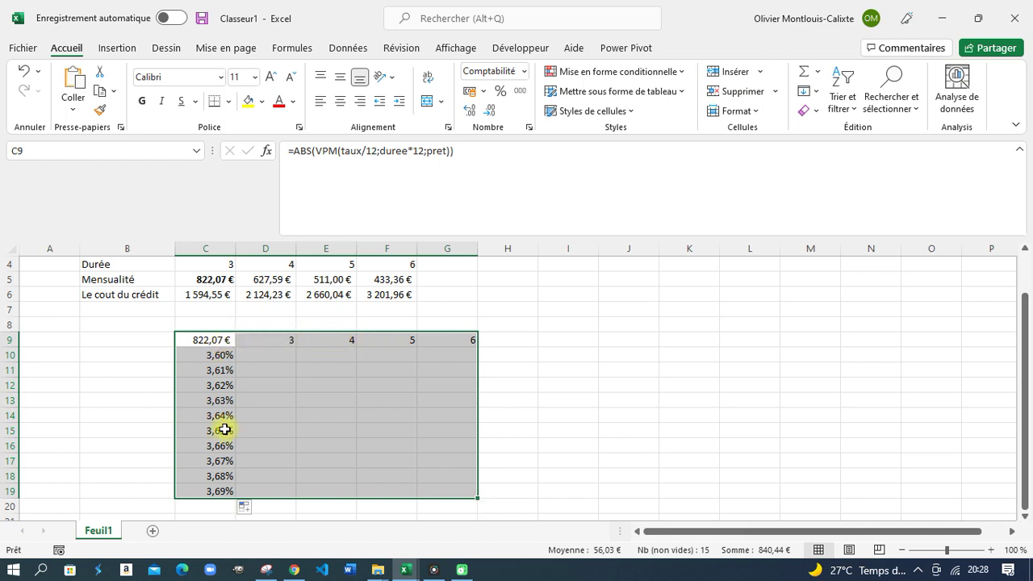
click(354, 50)
click(801, 110)
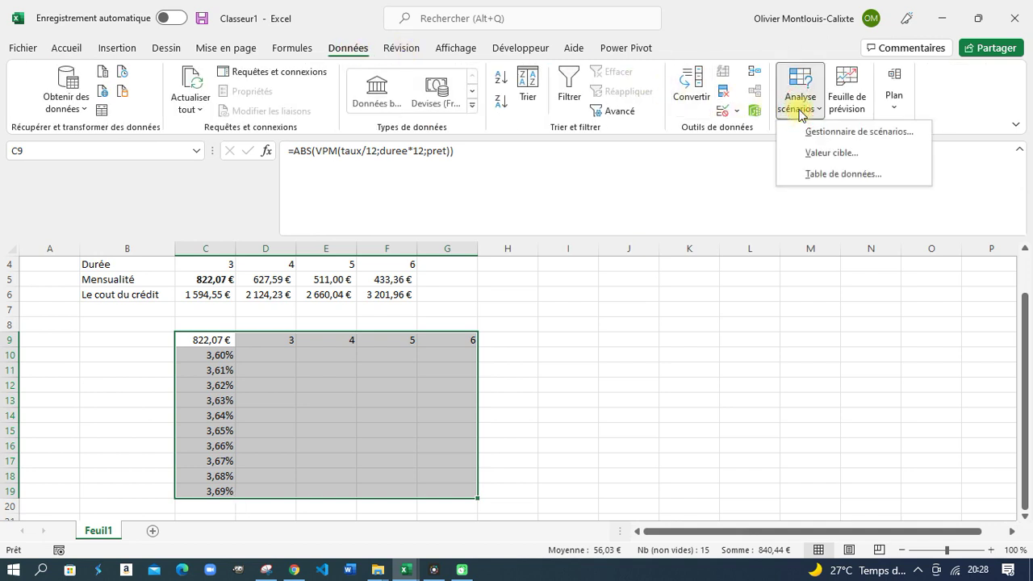
click(830, 176)
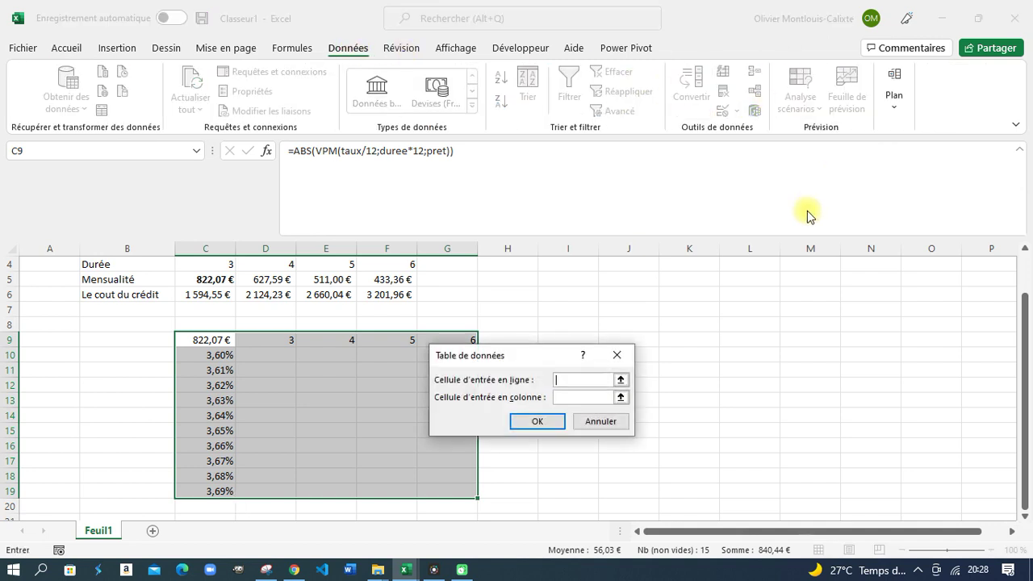
- Create the two-variable data table with duration cell C4 as row input and rate cell C2 as column input
scroll(604, 392, up, 1)
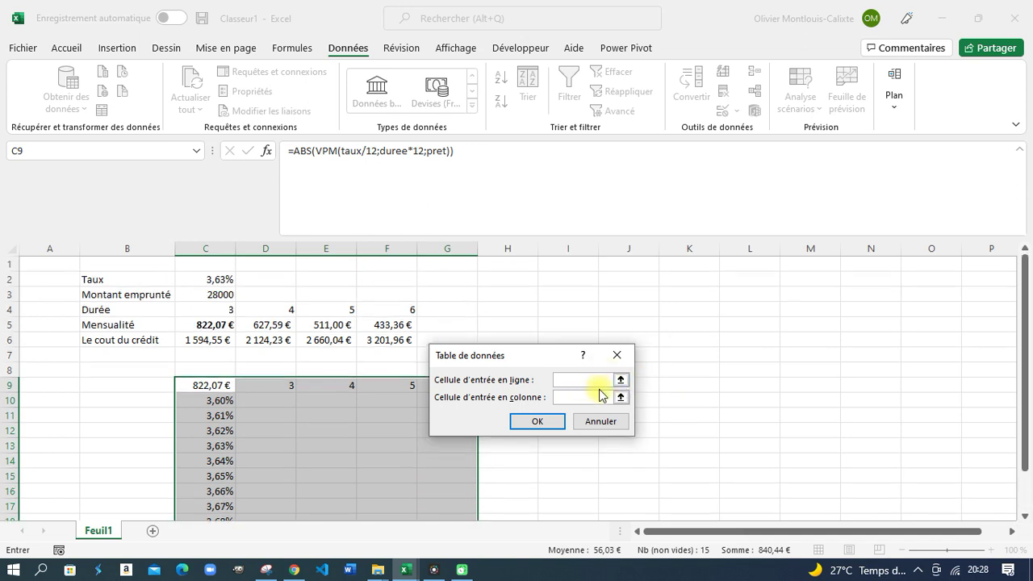
click(595, 397)
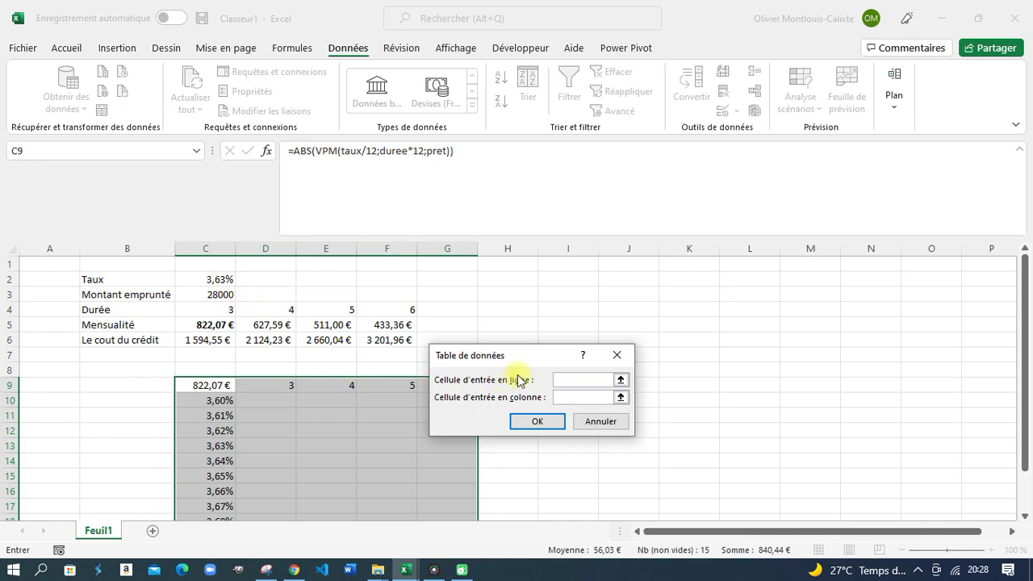
click(226, 310)
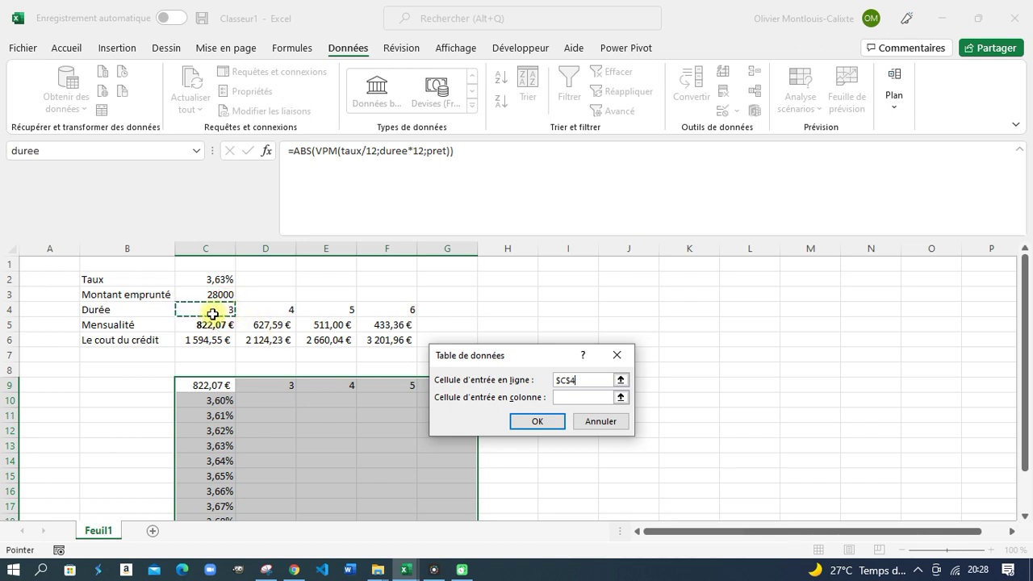
click(581, 397)
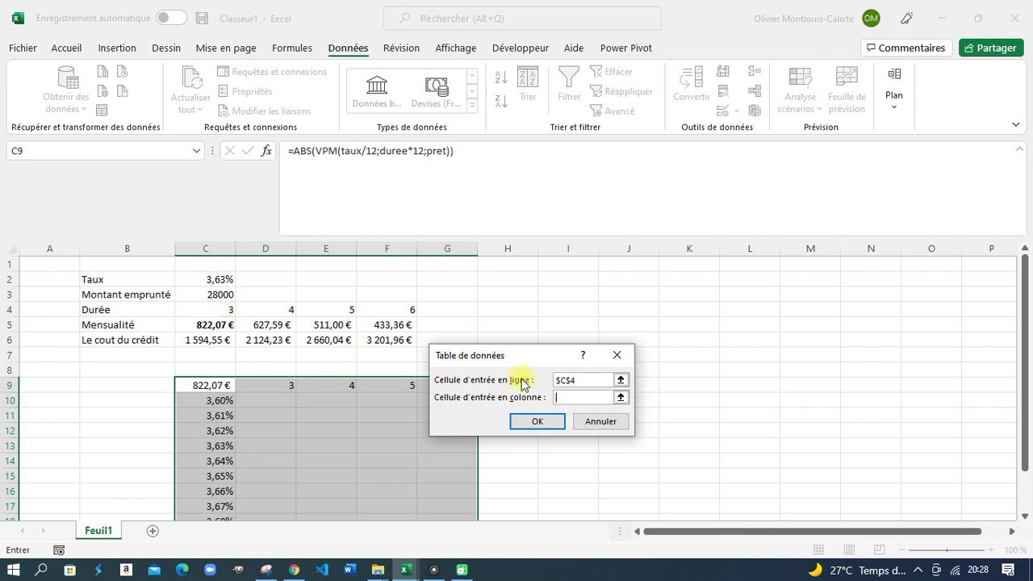
click(223, 280)
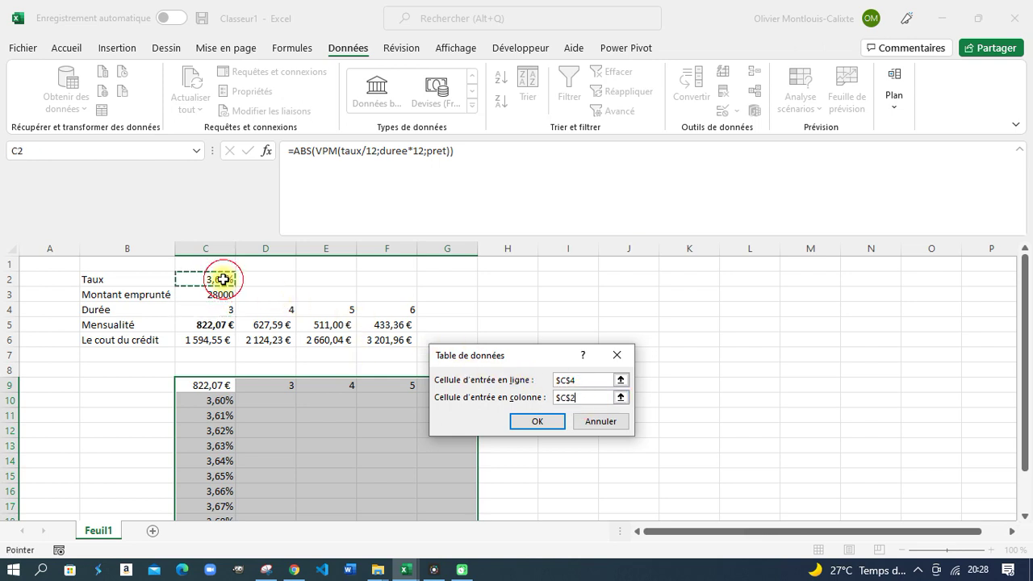
click(524, 422)
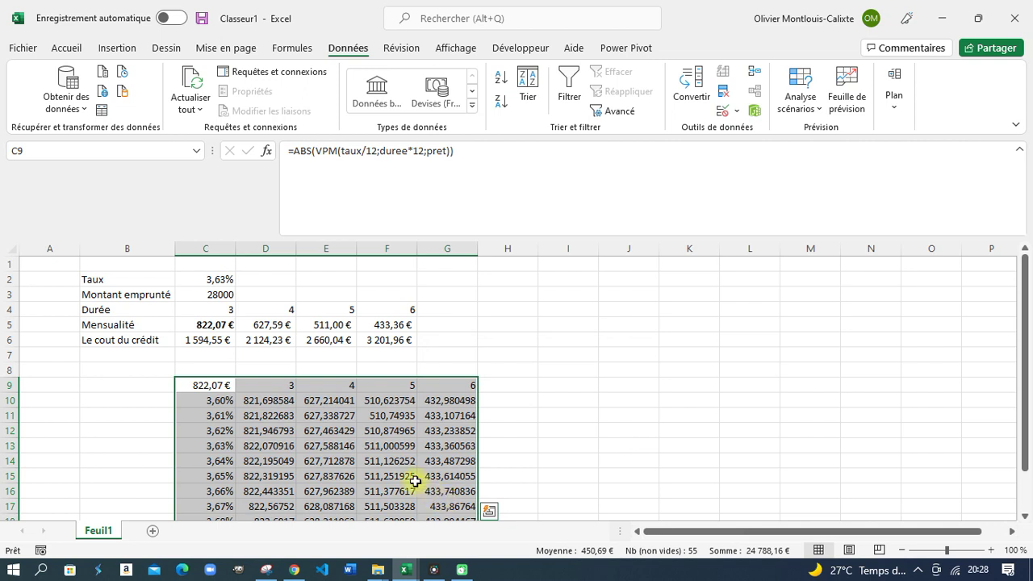
- Apply the euro accounting format to the two-variable table results in D10:G19
scroll(293, 409, down, 1)
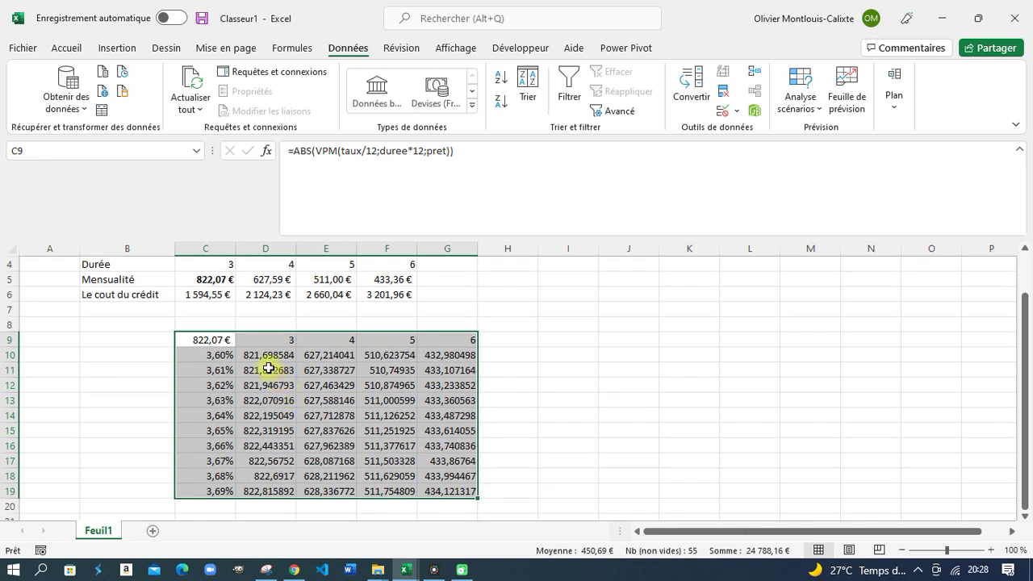
drag(265, 358, 439, 491)
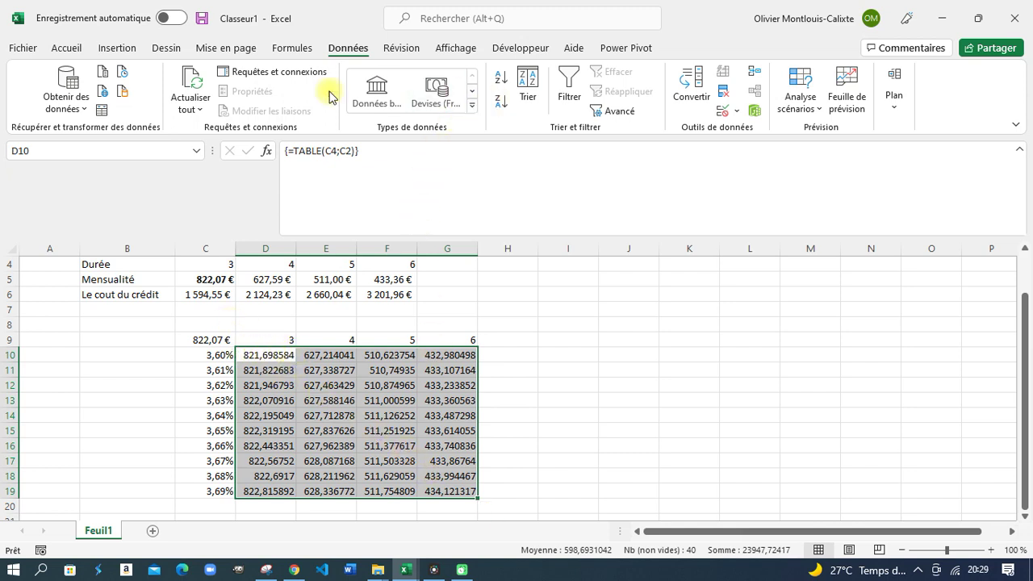
click(71, 48)
click(467, 92)
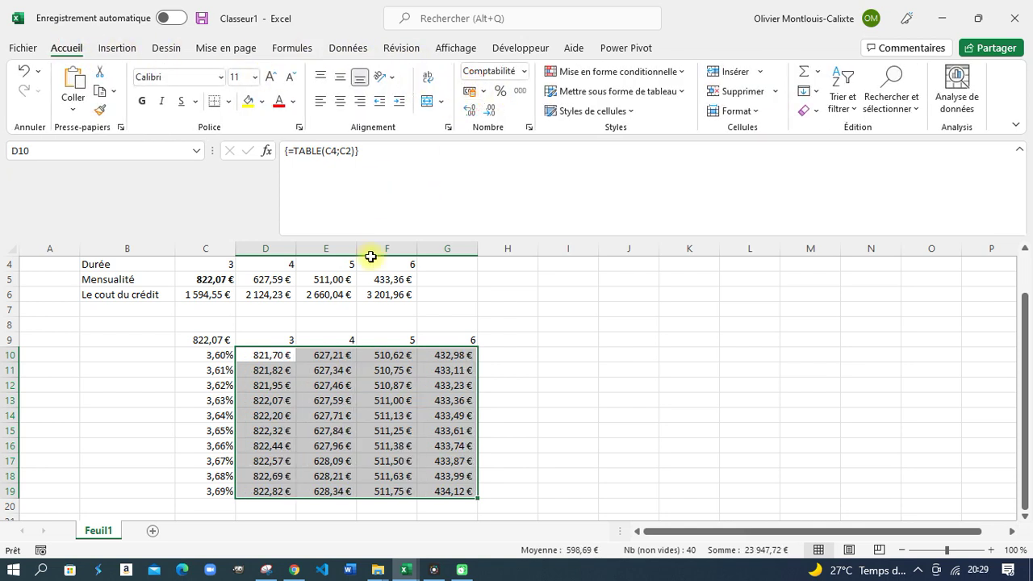
- Make the rates in C10:C19 and the durations in D9:G9 bold
click(280, 383)
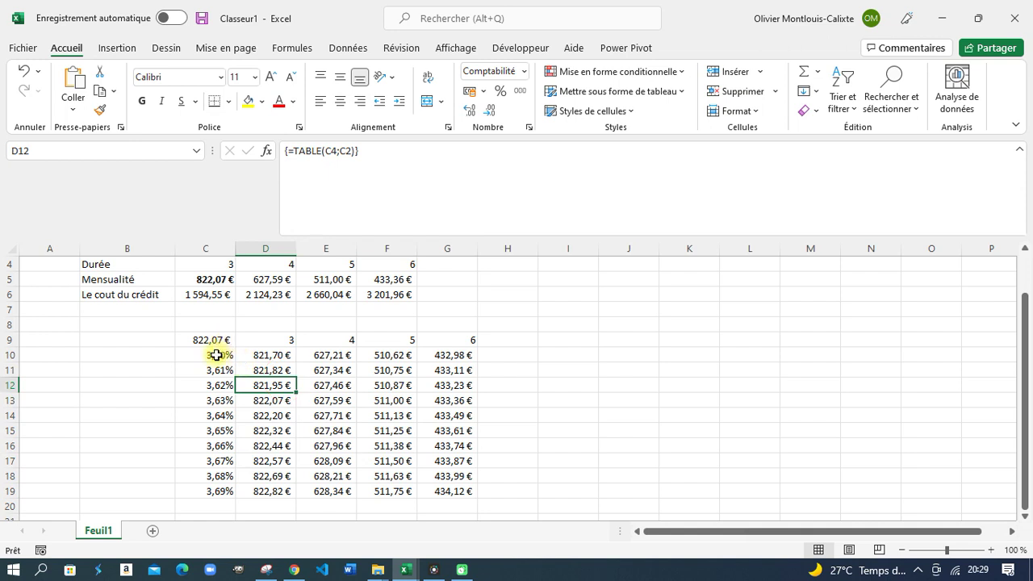
drag(234, 355, 216, 491)
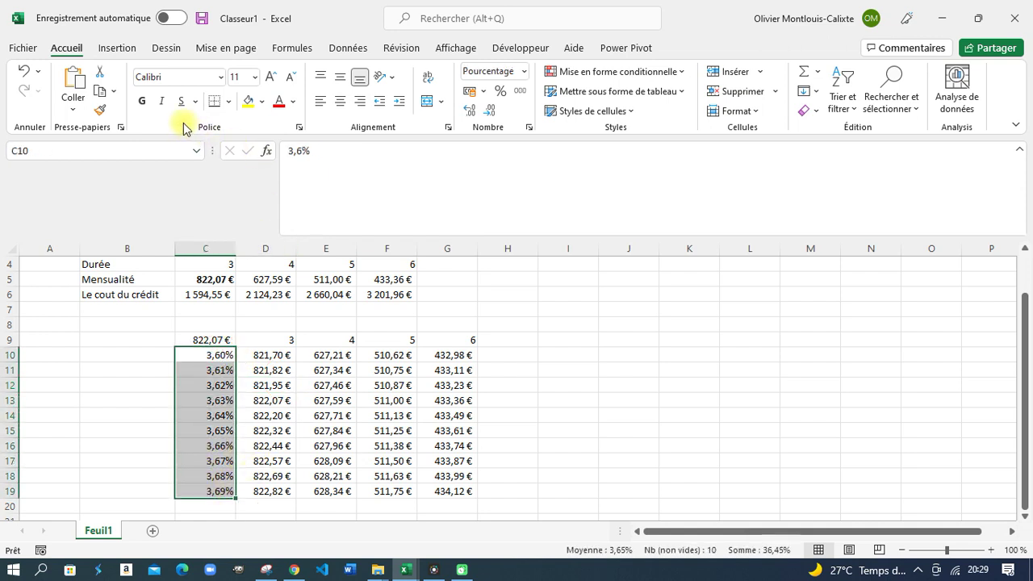
click(142, 101)
click(265, 344)
drag(265, 344, 431, 344)
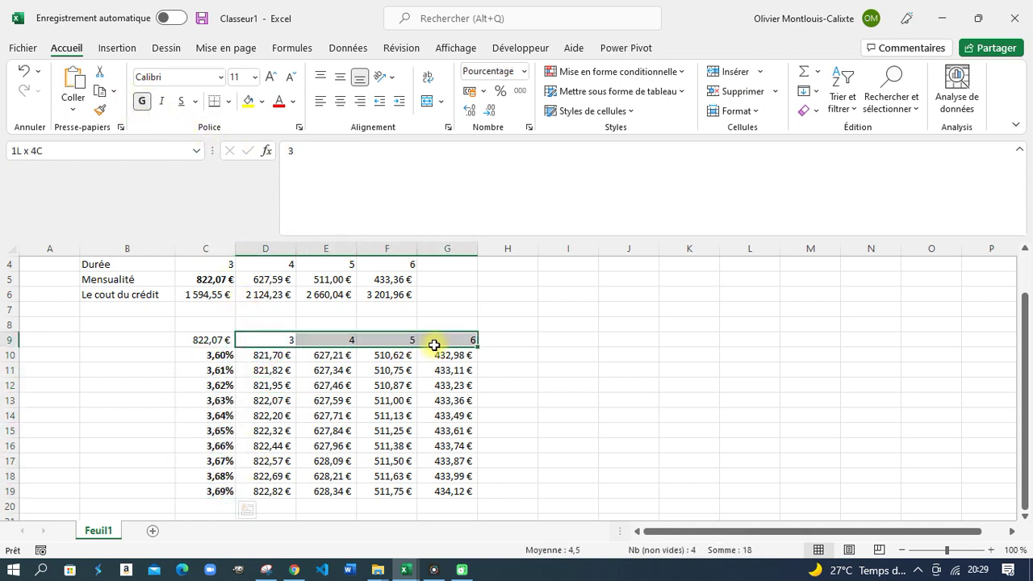
click(143, 101)
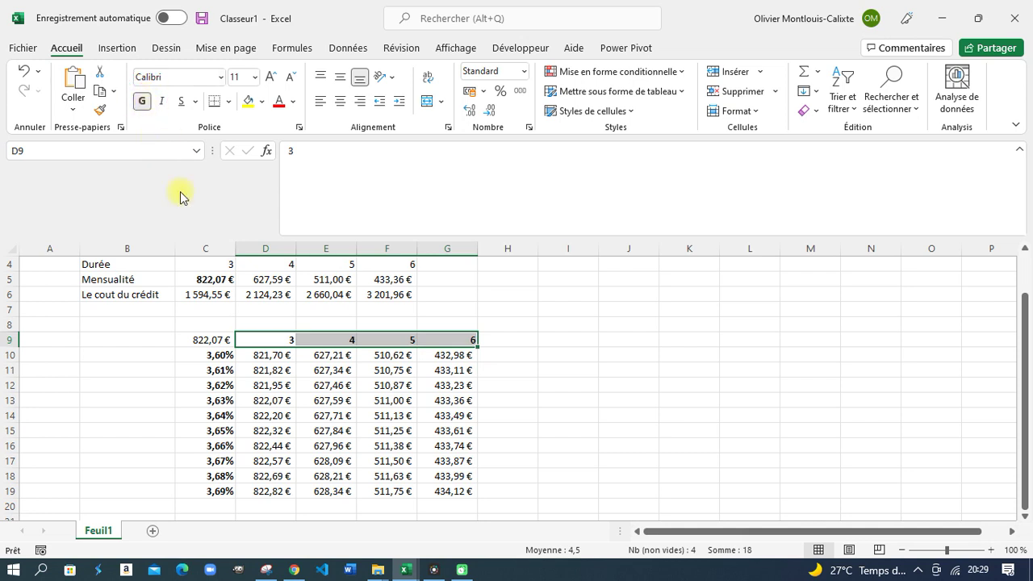
- Center the durations in D9:G9 horizontally and vertically
click(339, 101)
click(338, 76)
click(262, 360)
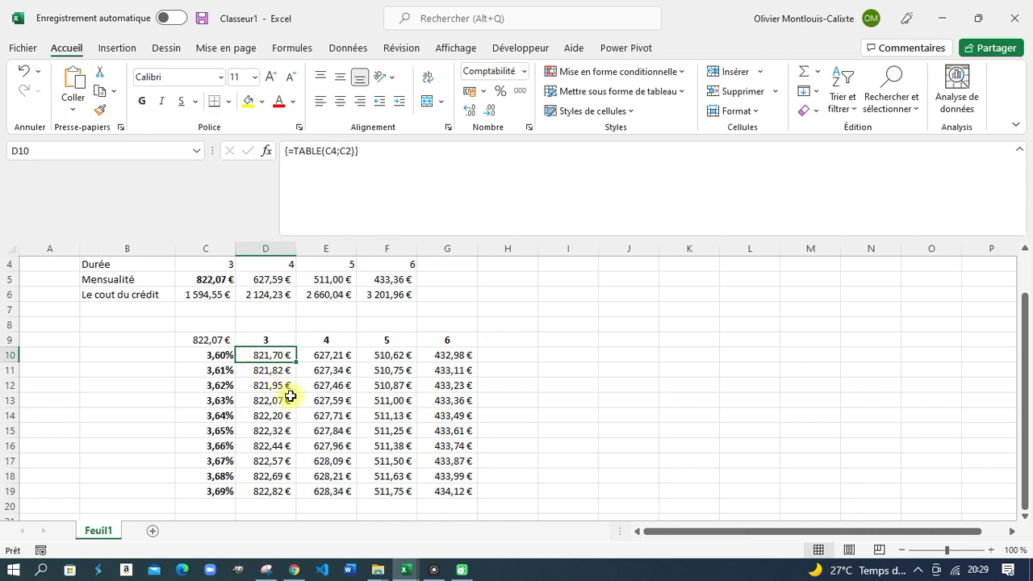
click(275, 373)
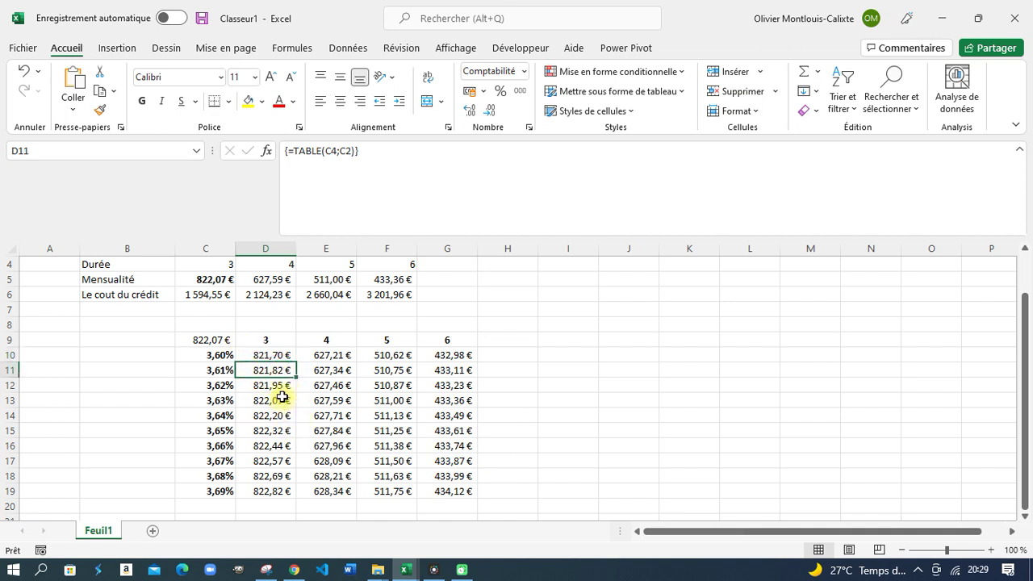